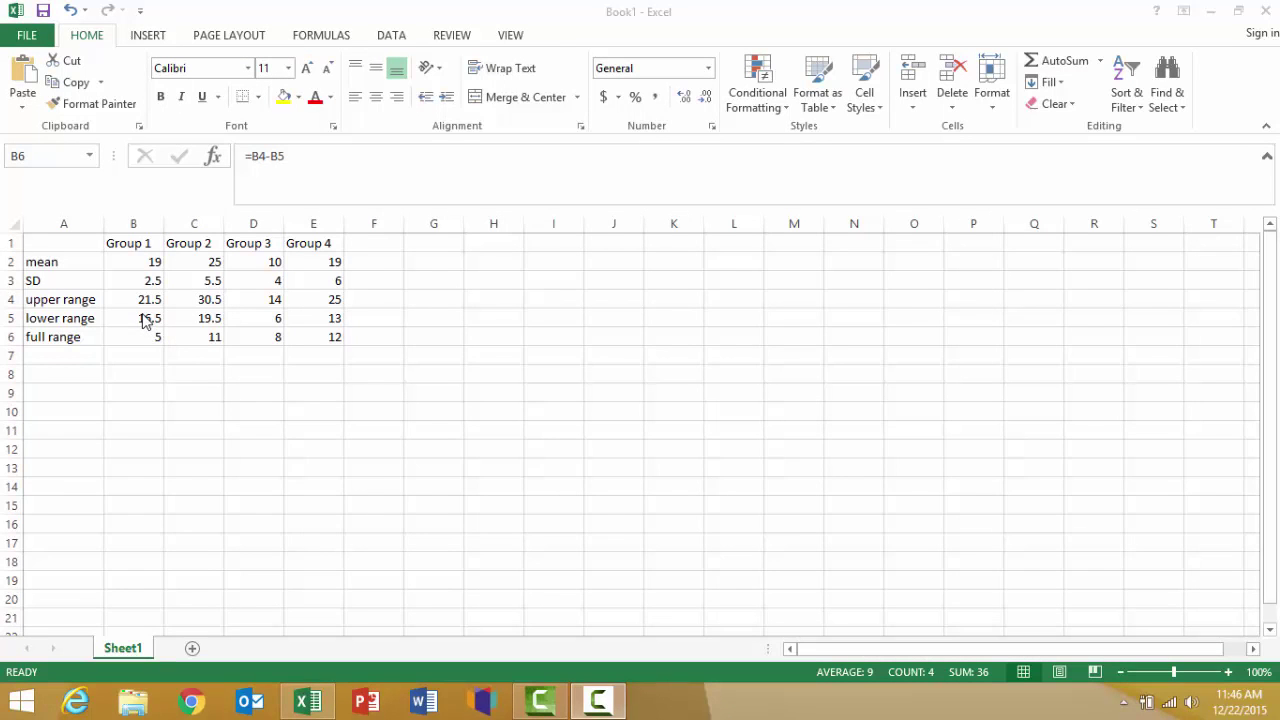
Step: Insert a 2-D stacked area chart from the lower range and full range values in B5:E6
key(ctrl+shift+Right)
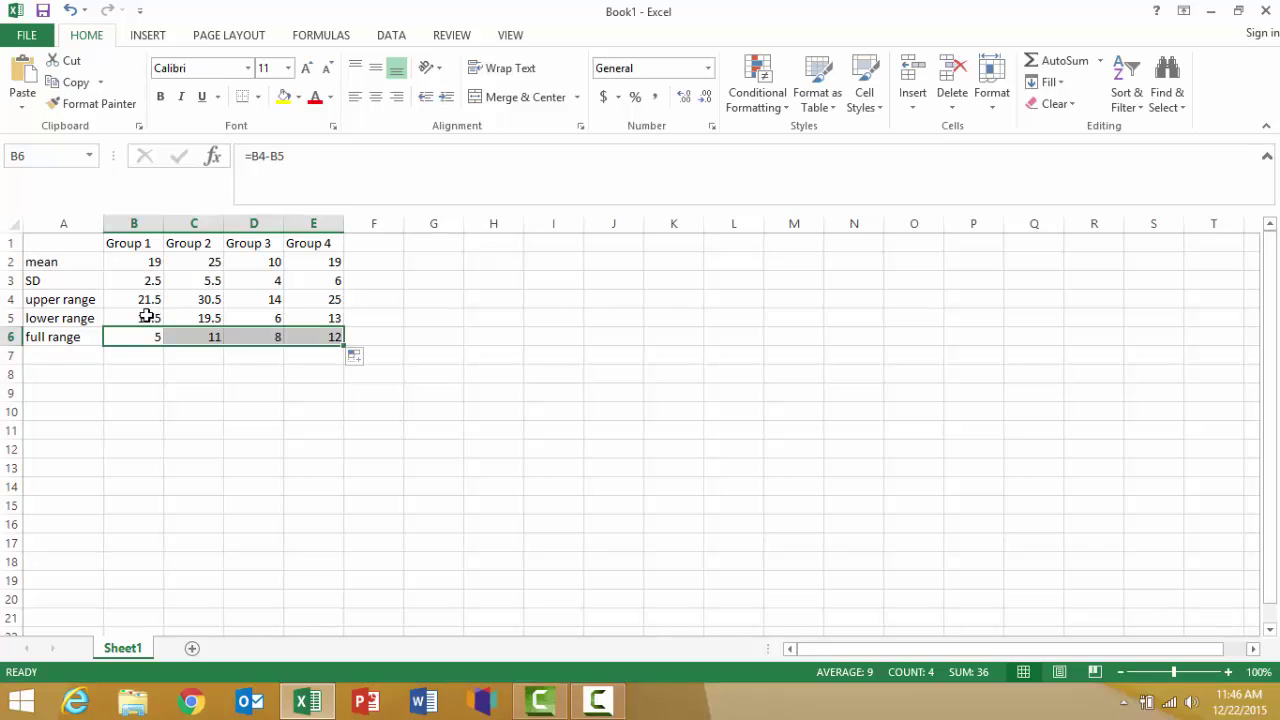
click(146, 316)
drag(149, 317, 312, 333)
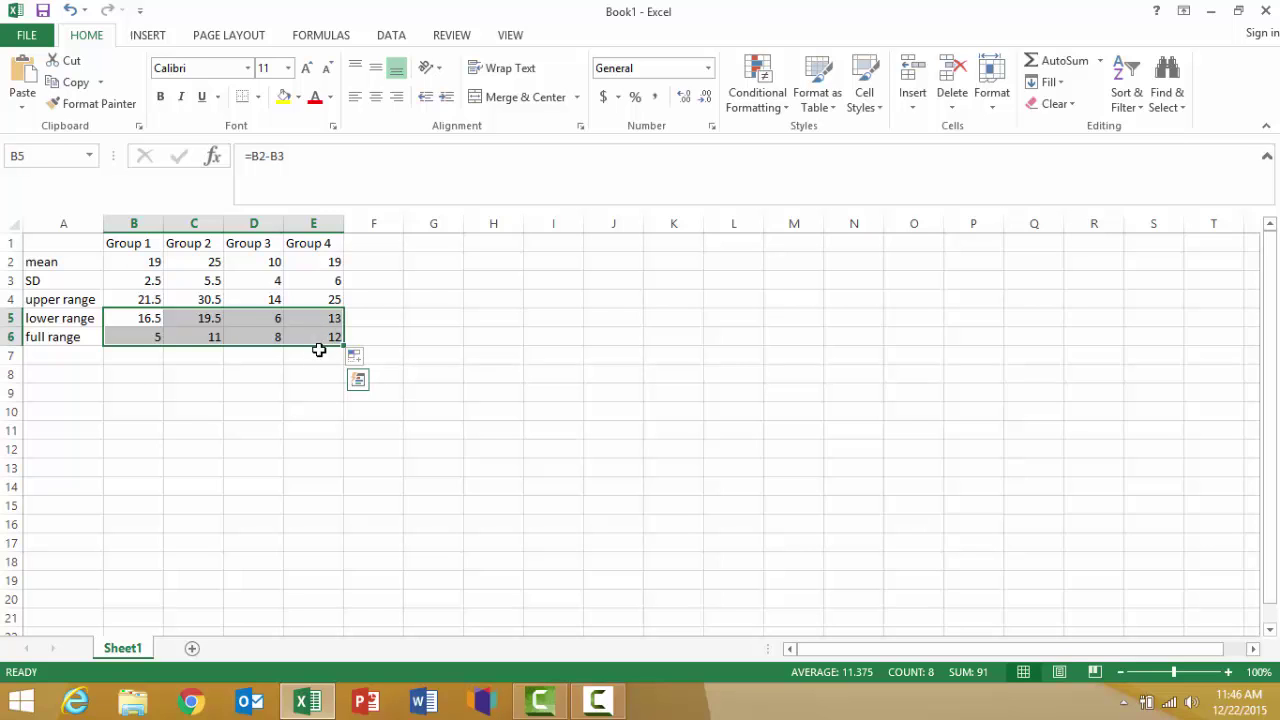
click(148, 36)
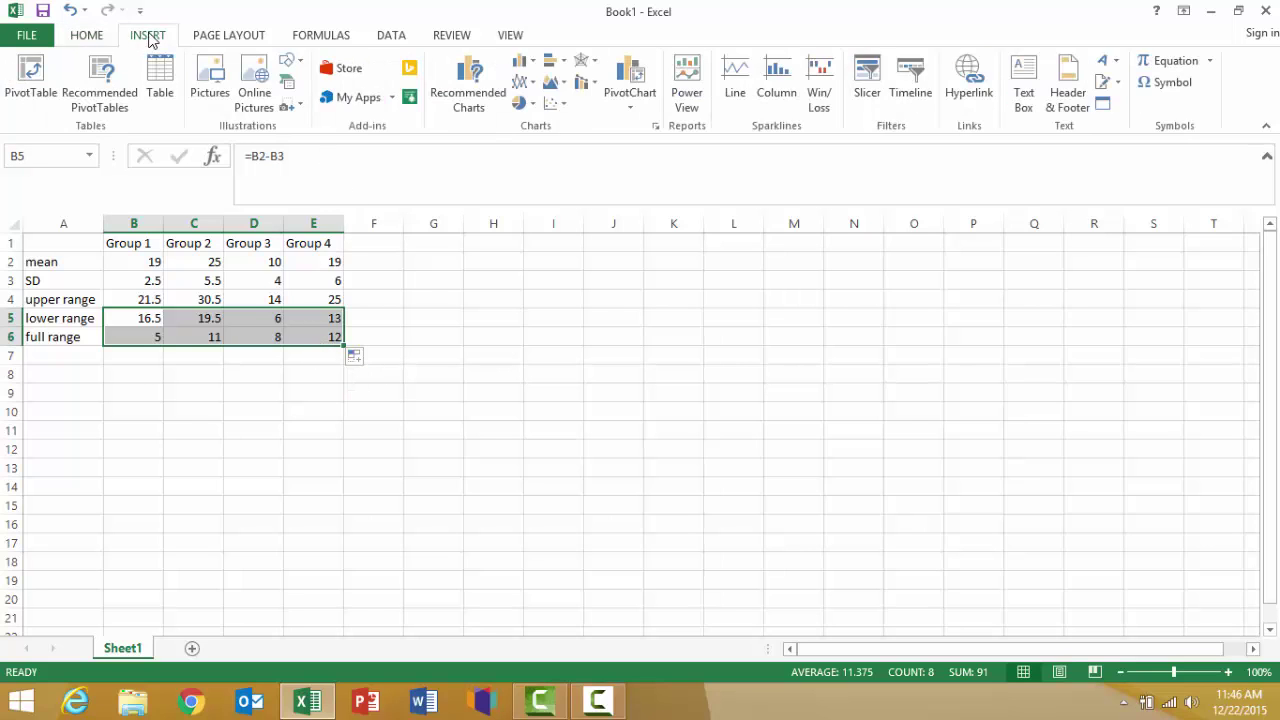
click(563, 88)
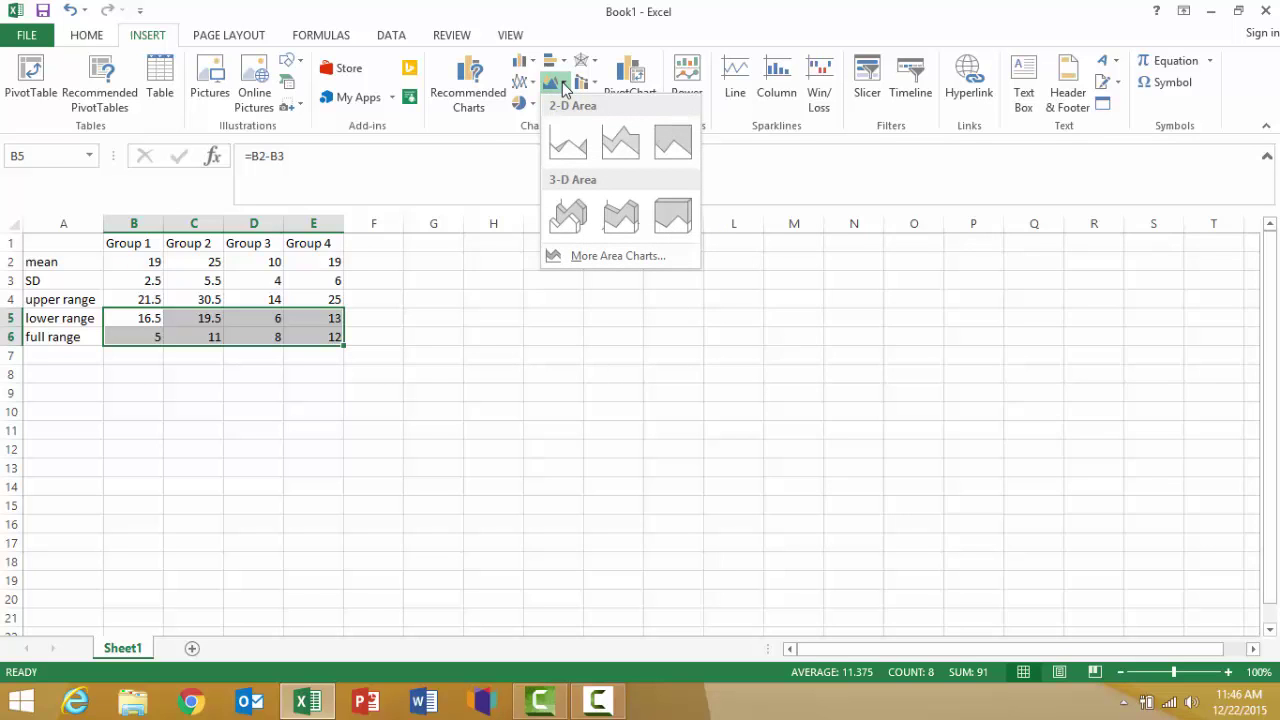
click(625, 145)
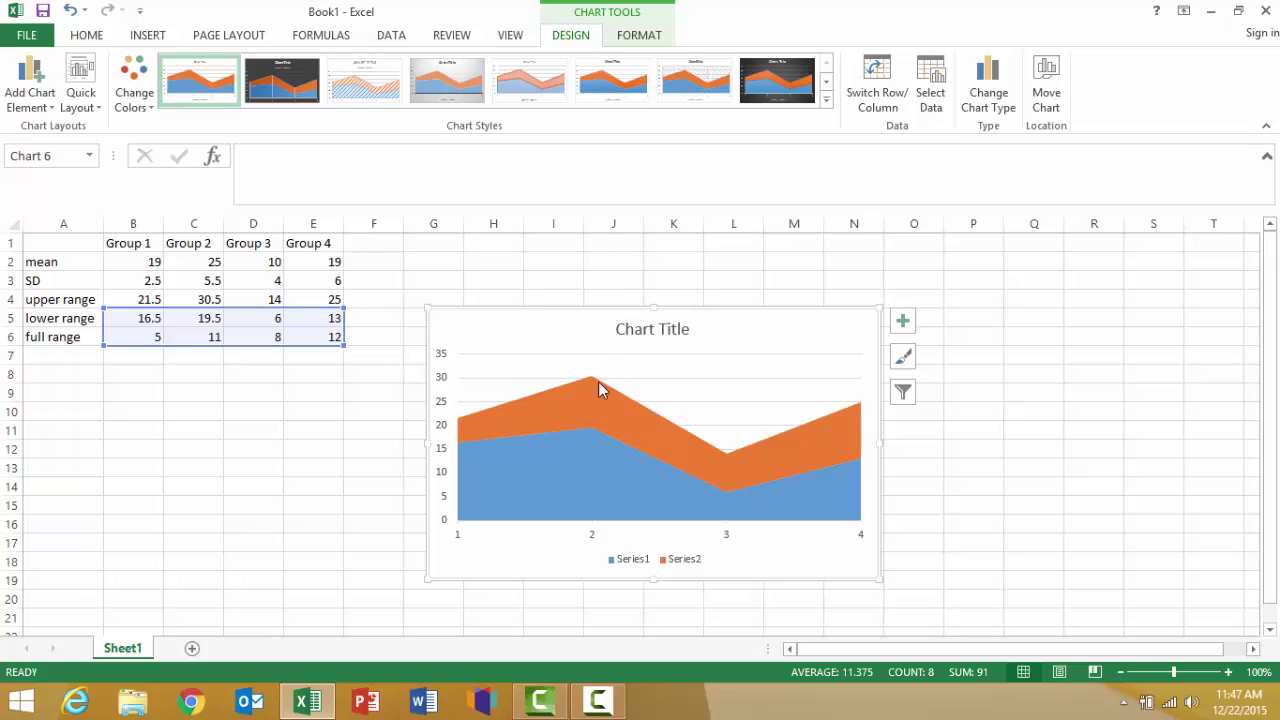
Step: Set the chart's lower area, Series1, to No Fill
click(575, 490)
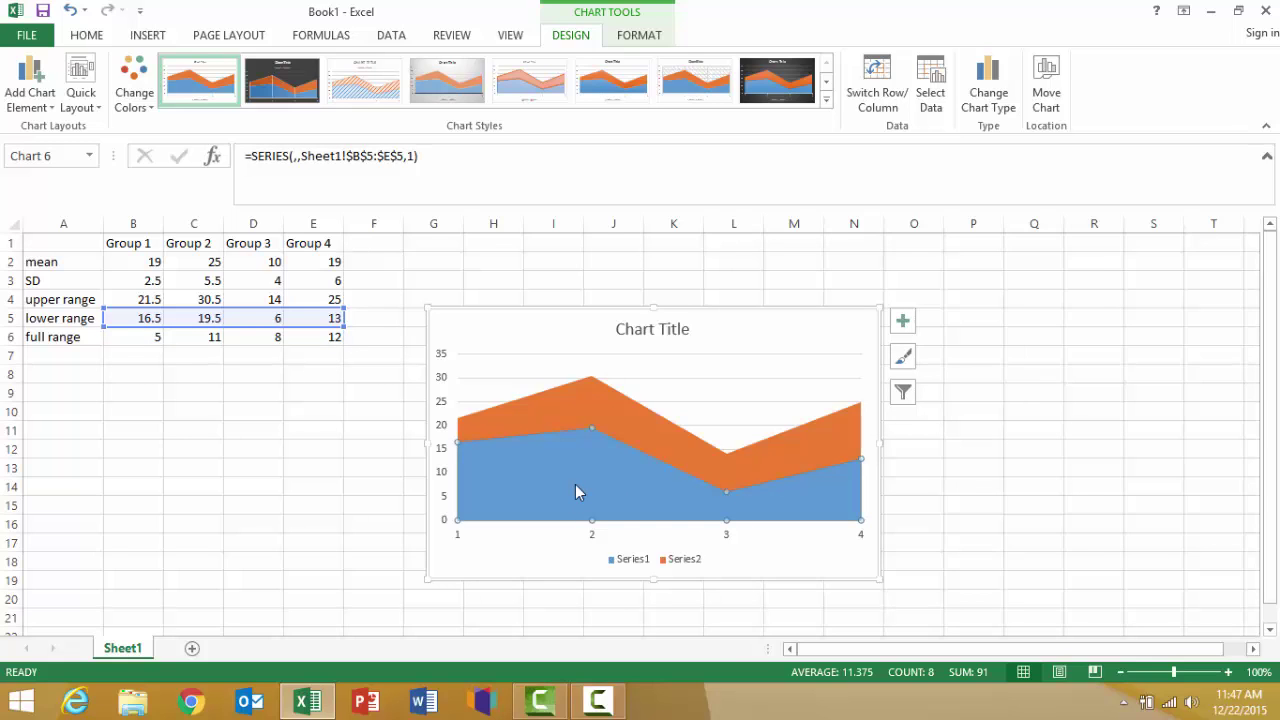
right_click(575, 484)
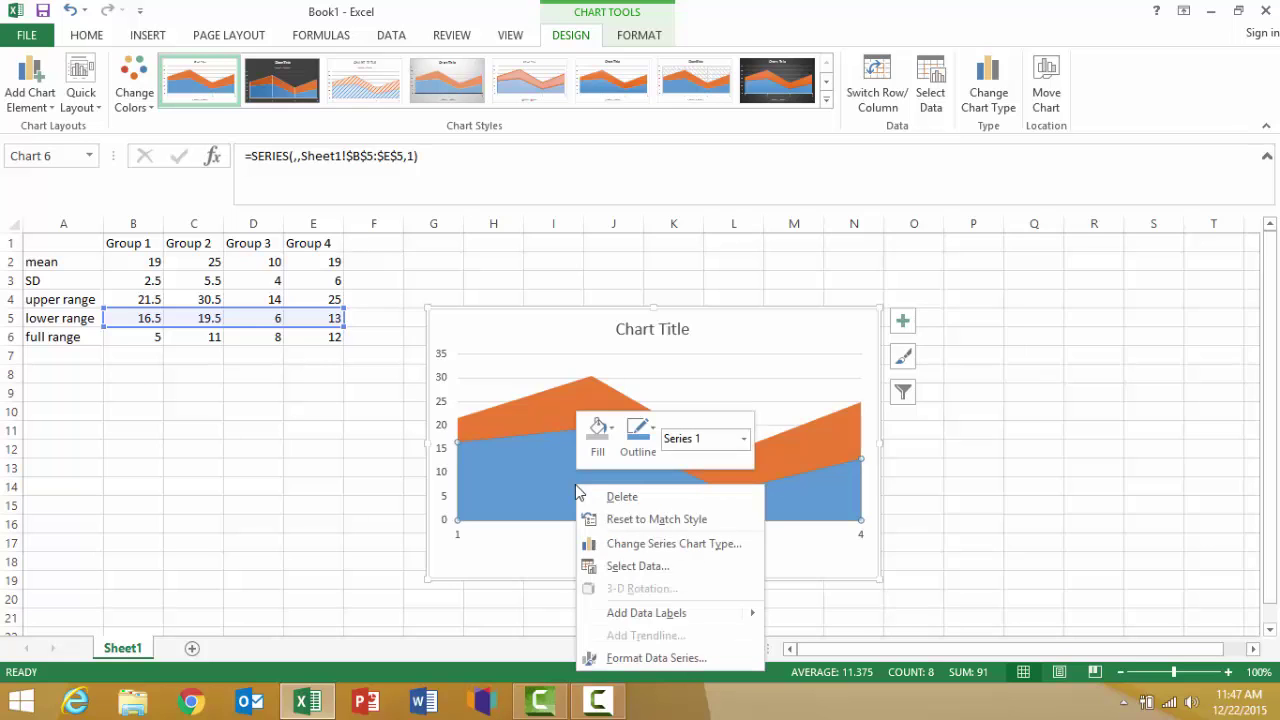
click(614, 432)
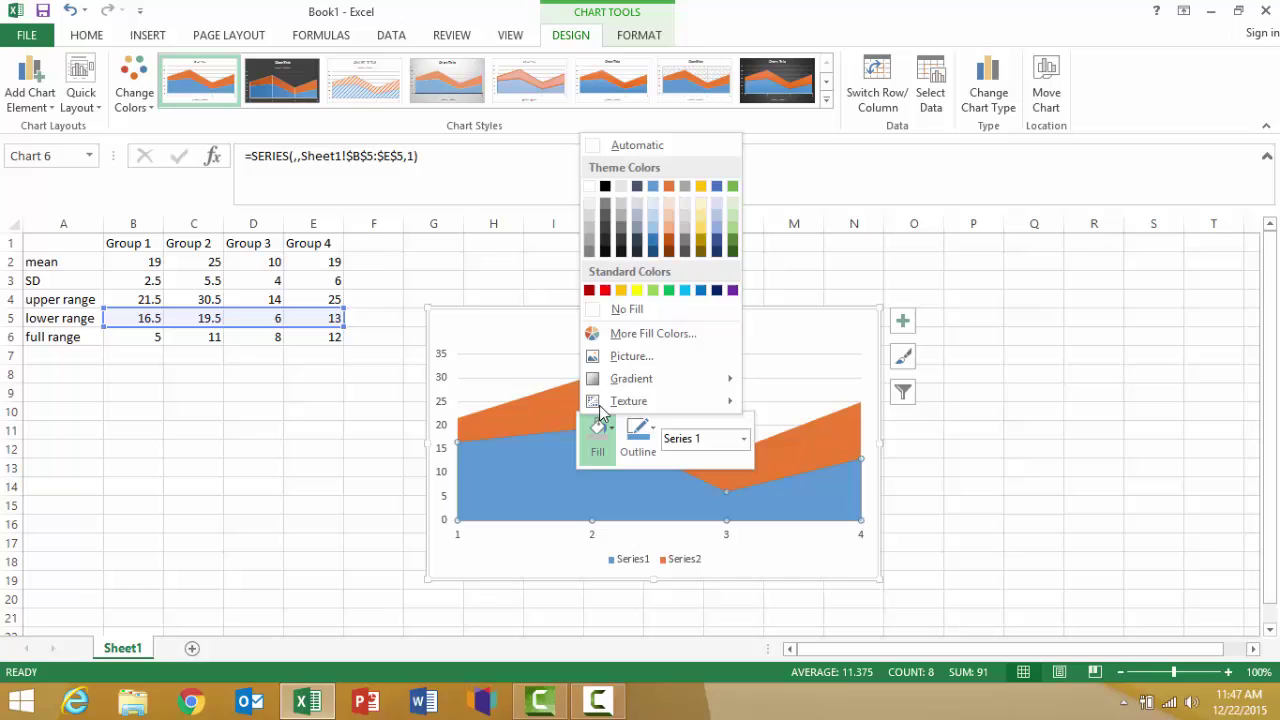
click(600, 312)
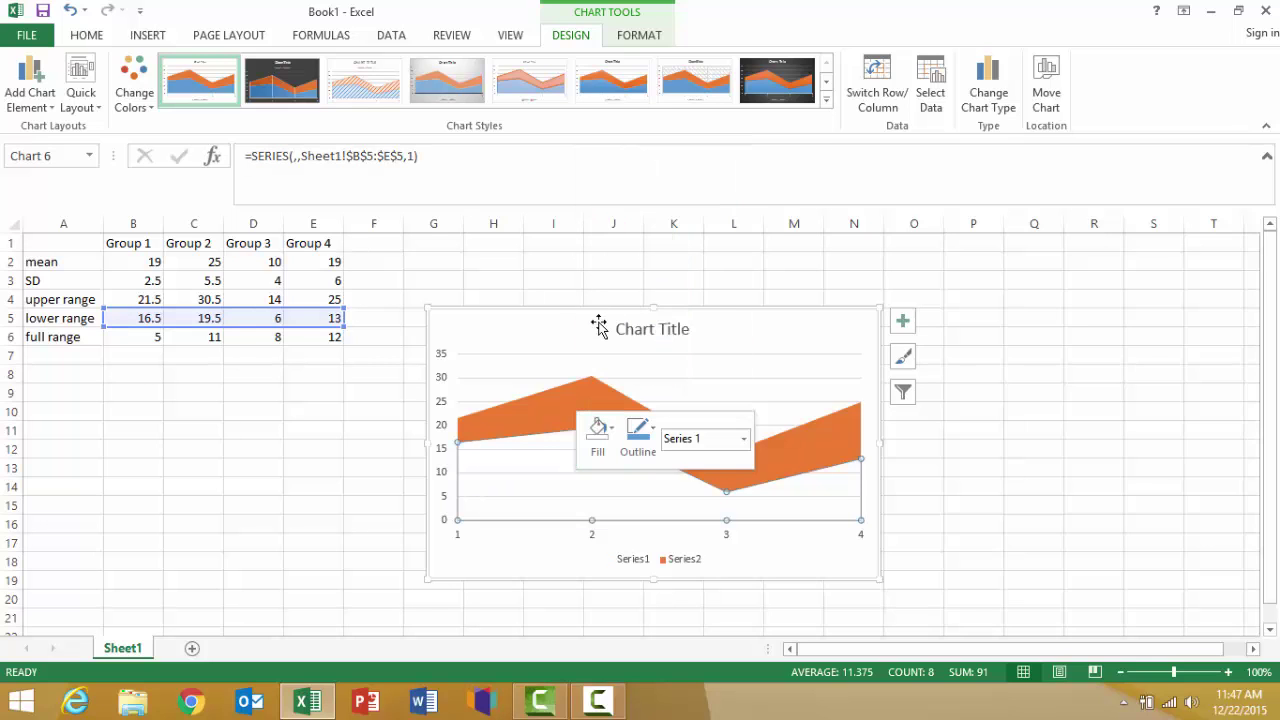
Step: Fill the full range area, Series2, with a light gray from the theme colors
click(539, 409)
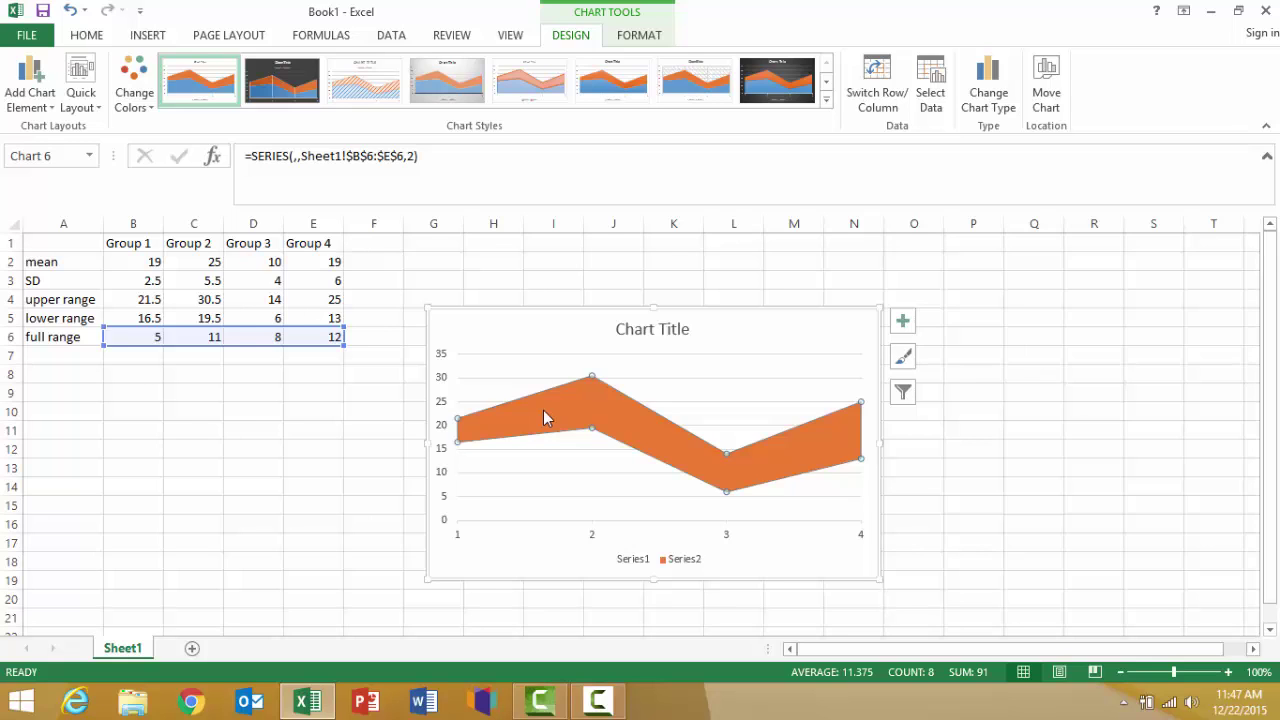
right_click(545, 414)
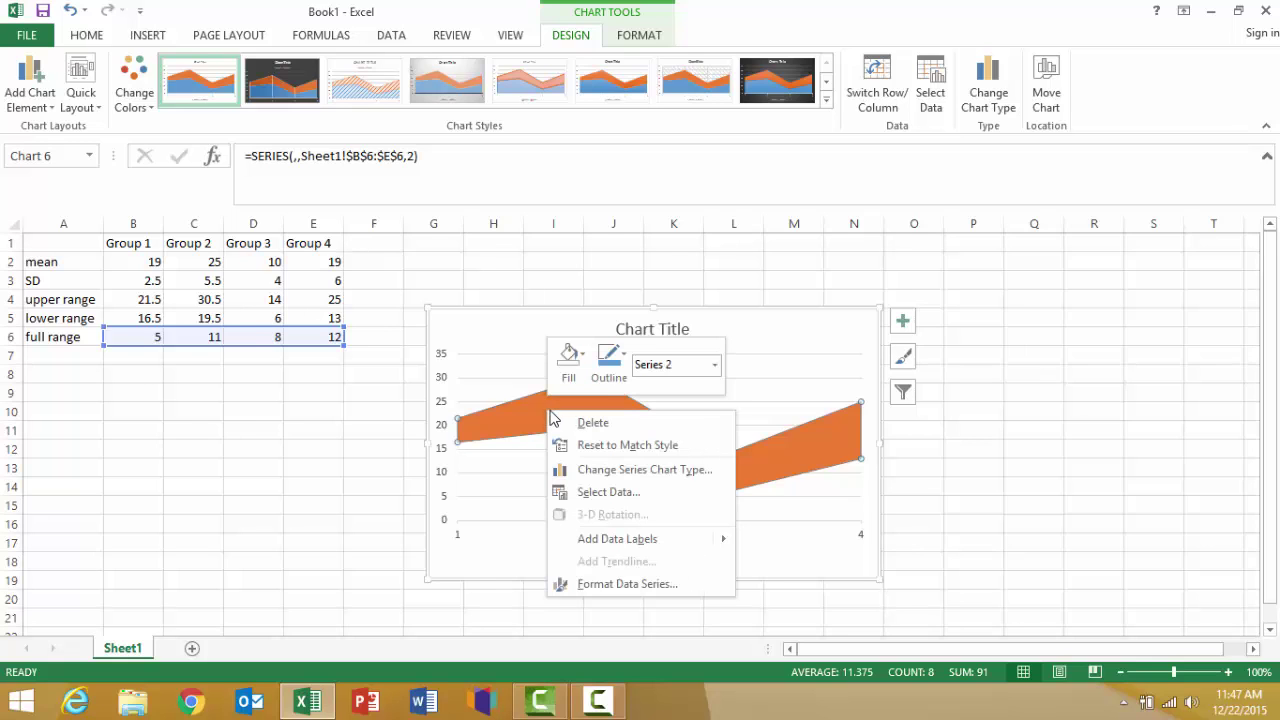
click(583, 358)
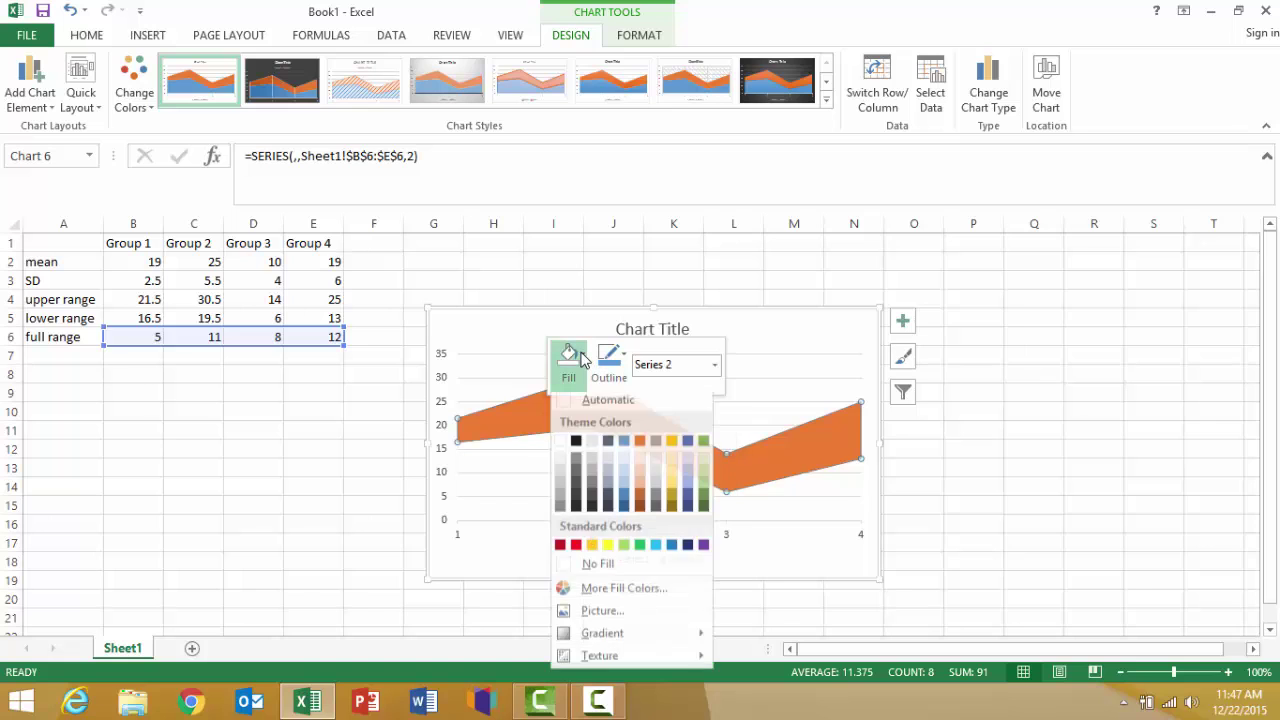
click(563, 491)
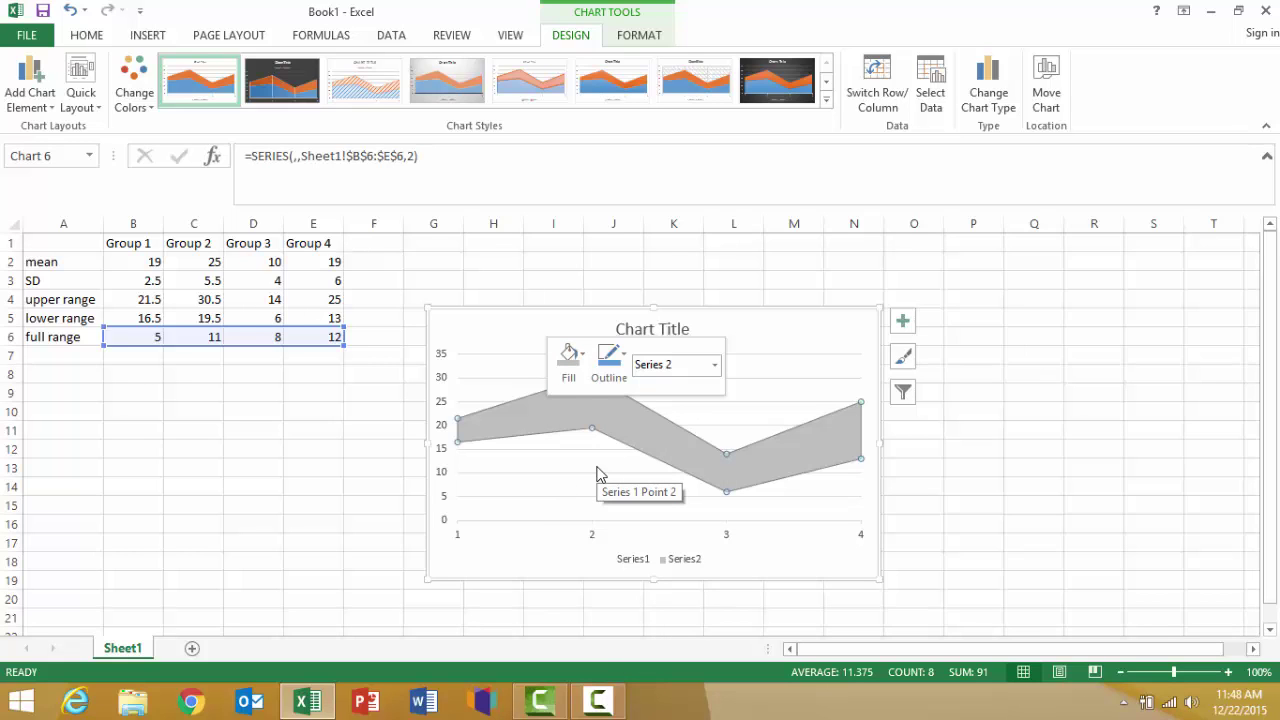
click(464, 322)
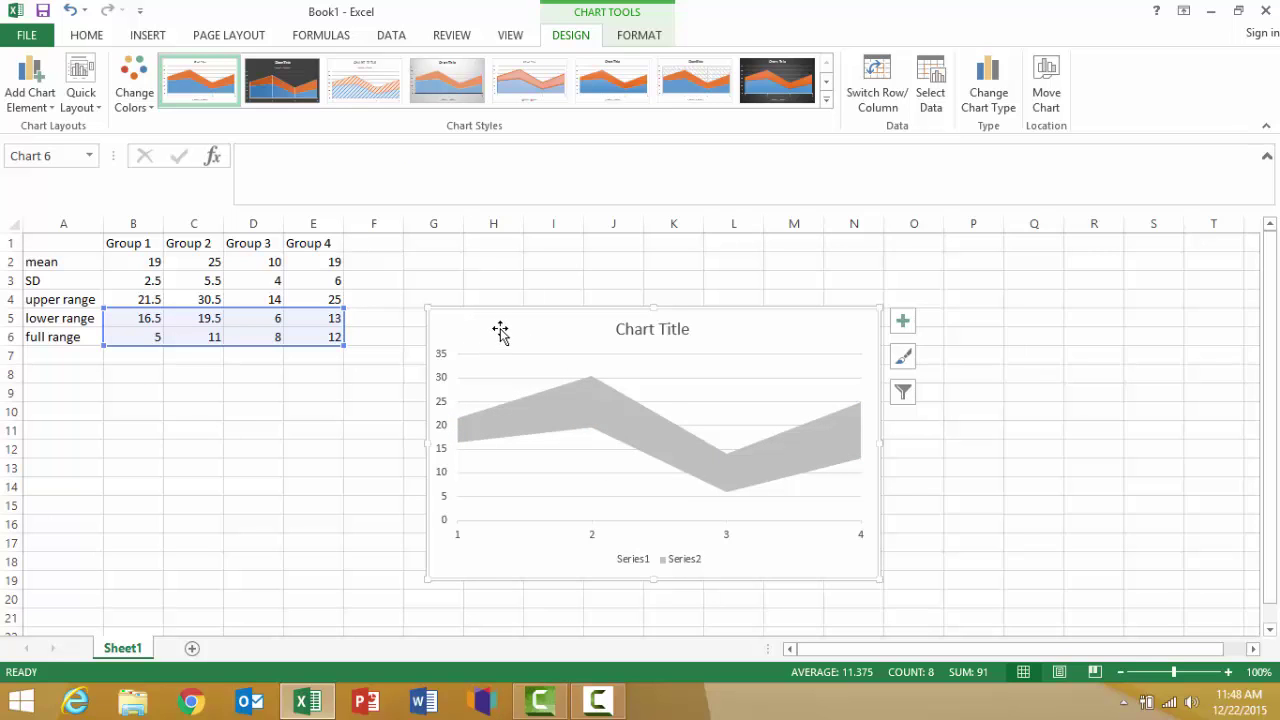
Step: Add a third series to the chart's data source using the mean values in B2:E2
right_click(501, 331)
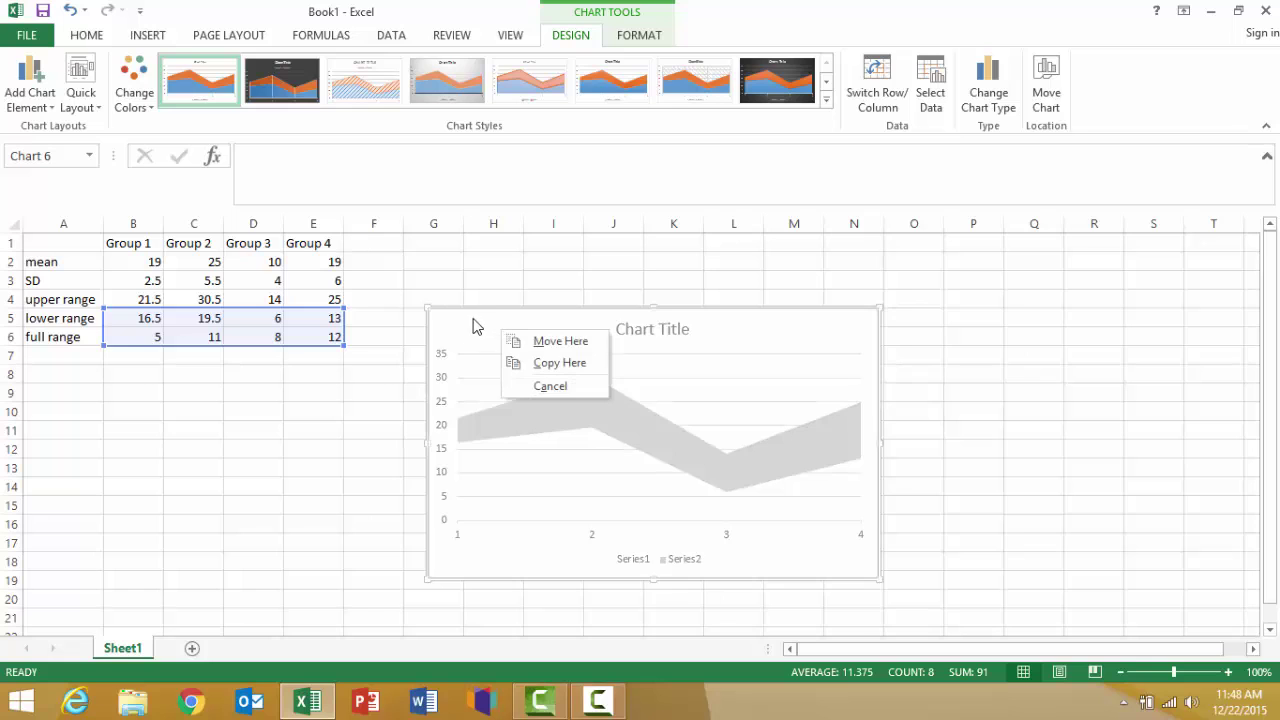
click(480, 323)
right_click(497, 370)
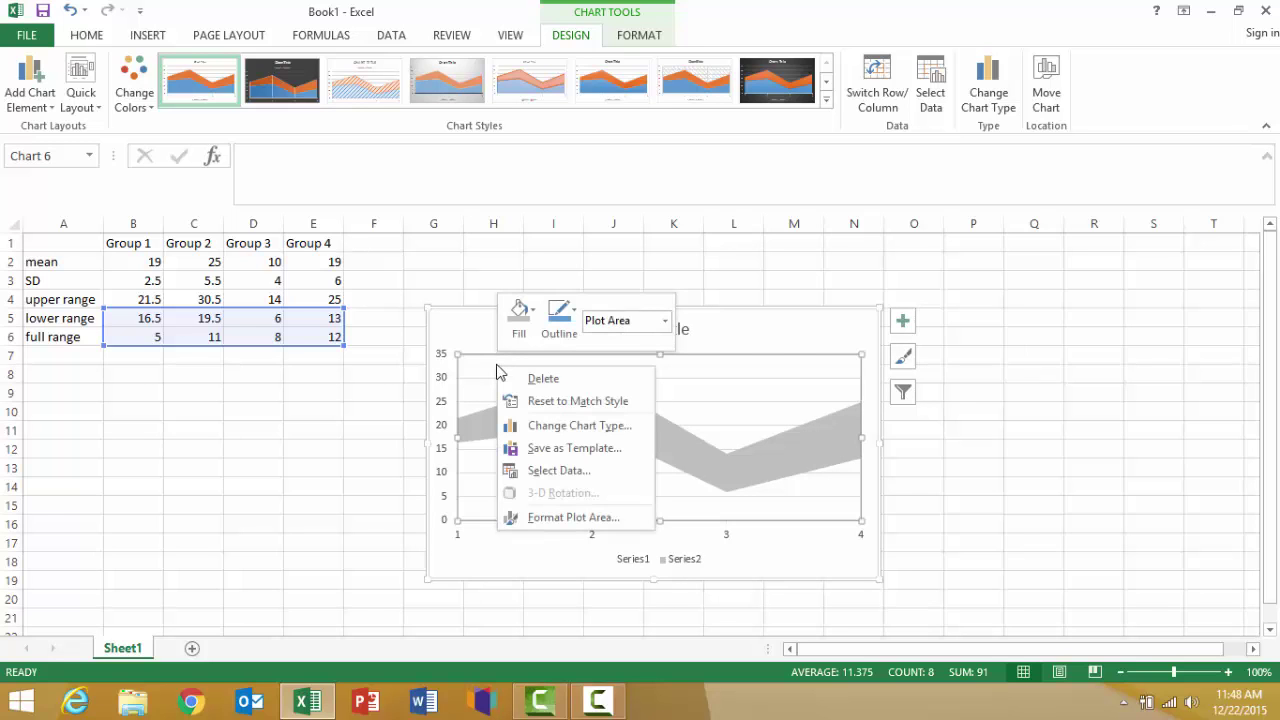
click(545, 471)
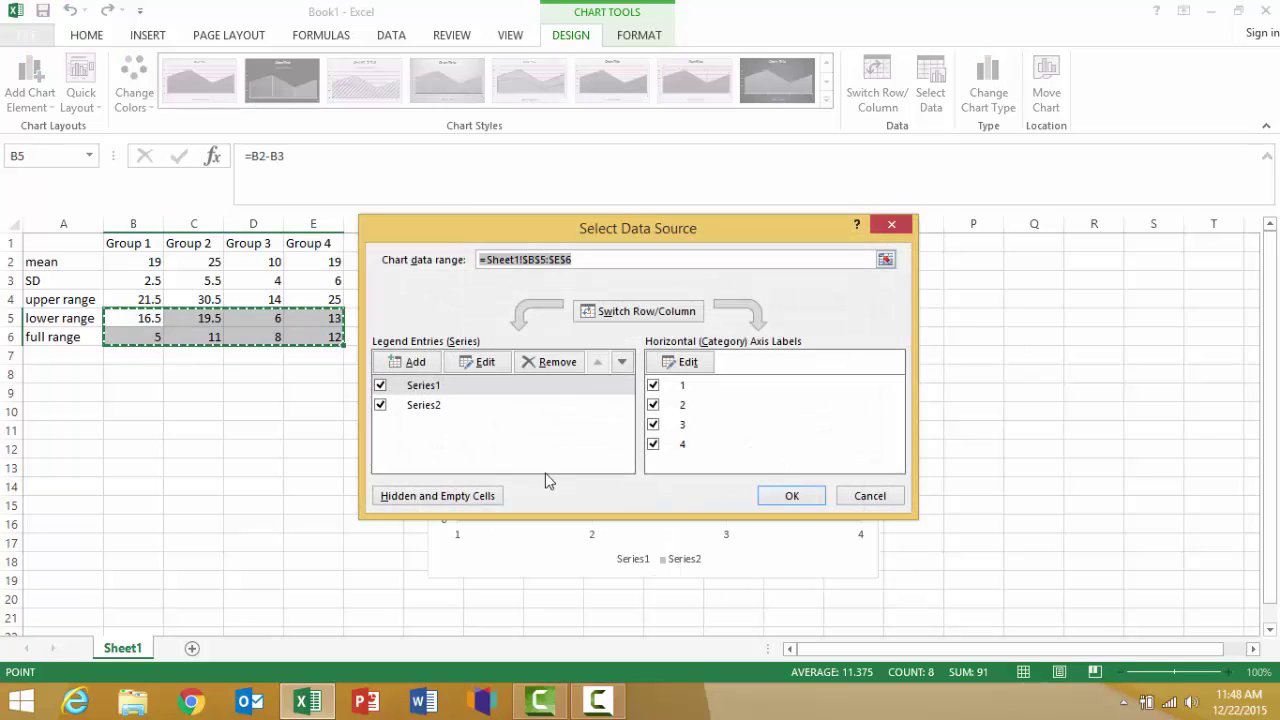
click(414, 362)
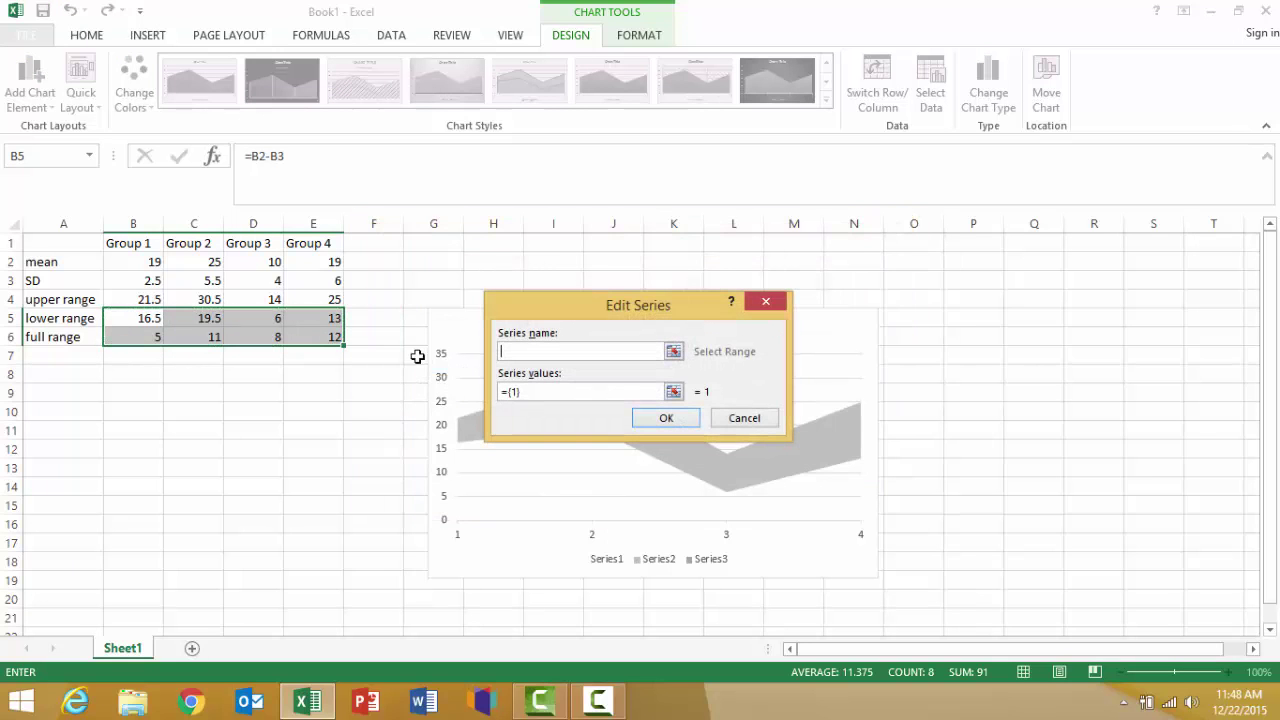
click(674, 393)
click(674, 393)
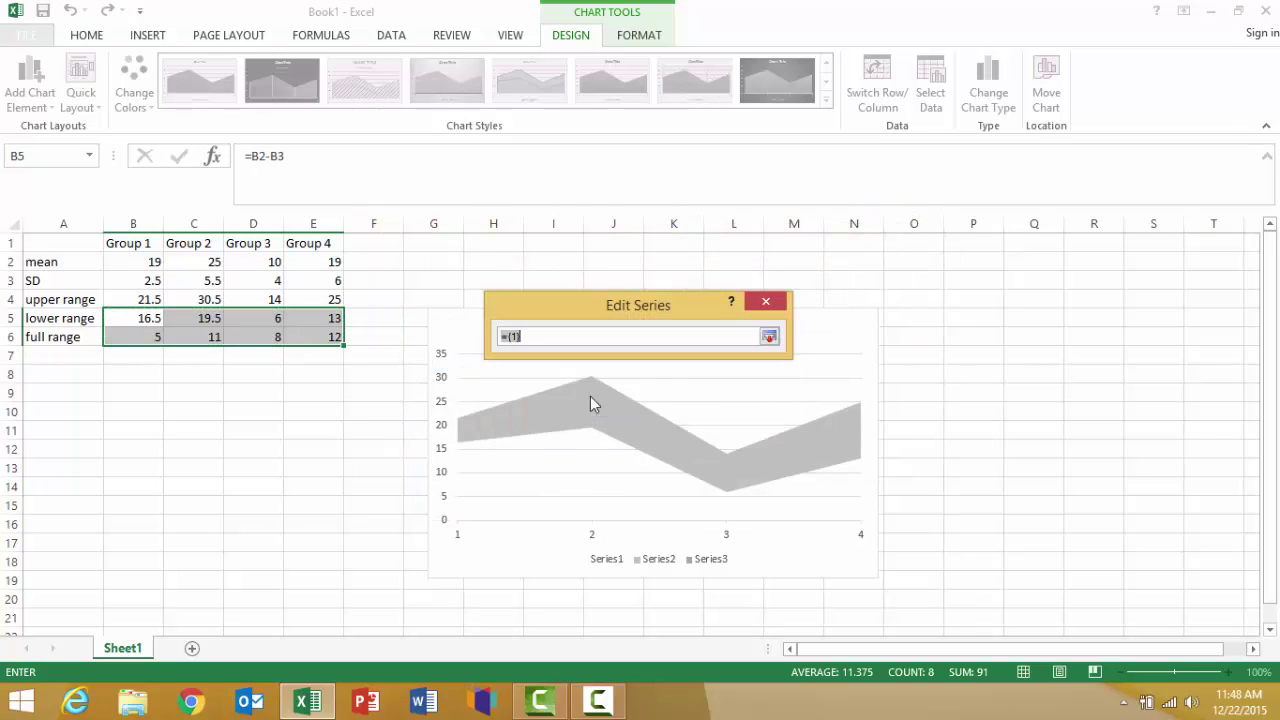
click(152, 262)
drag(166, 263, 338, 266)
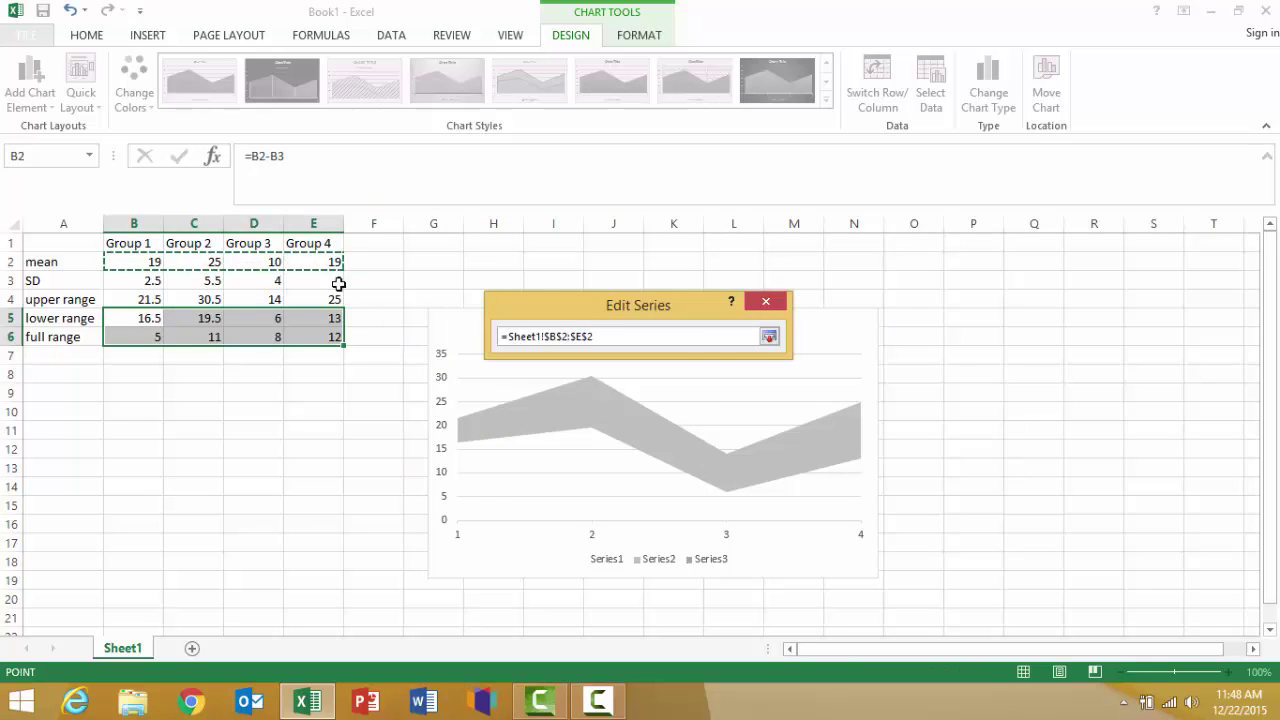
click(769, 340)
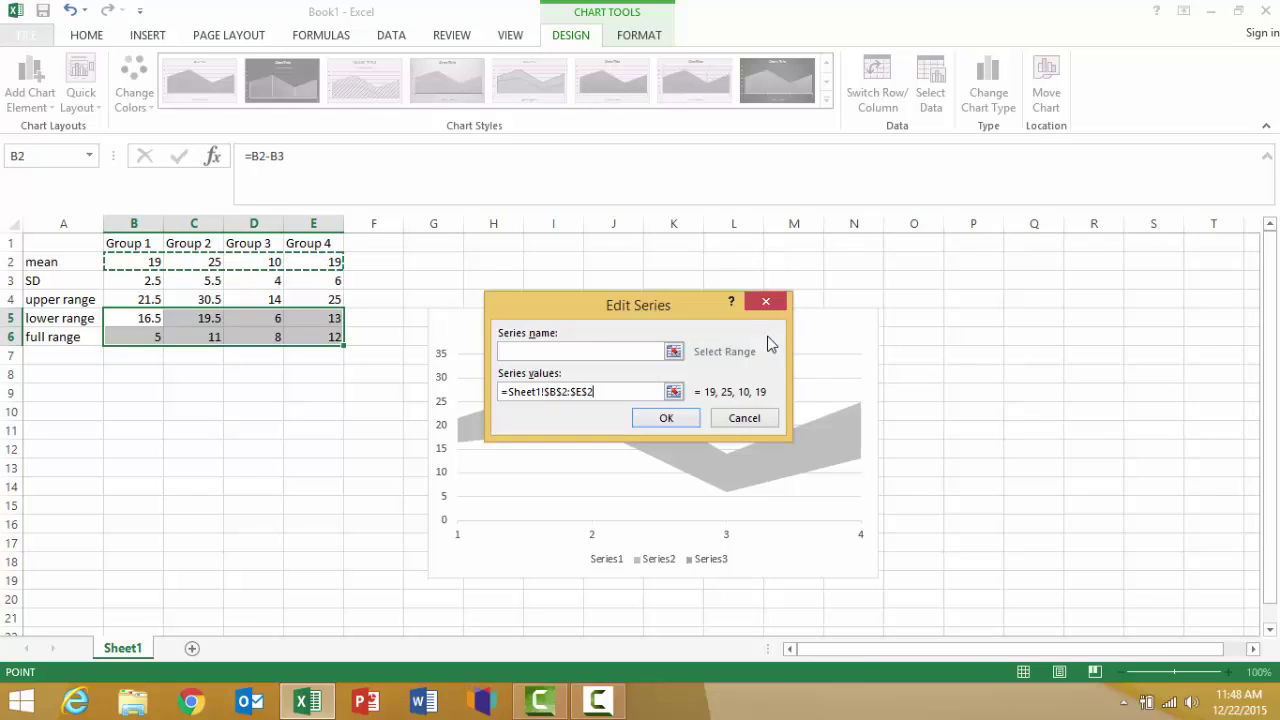
click(667, 420)
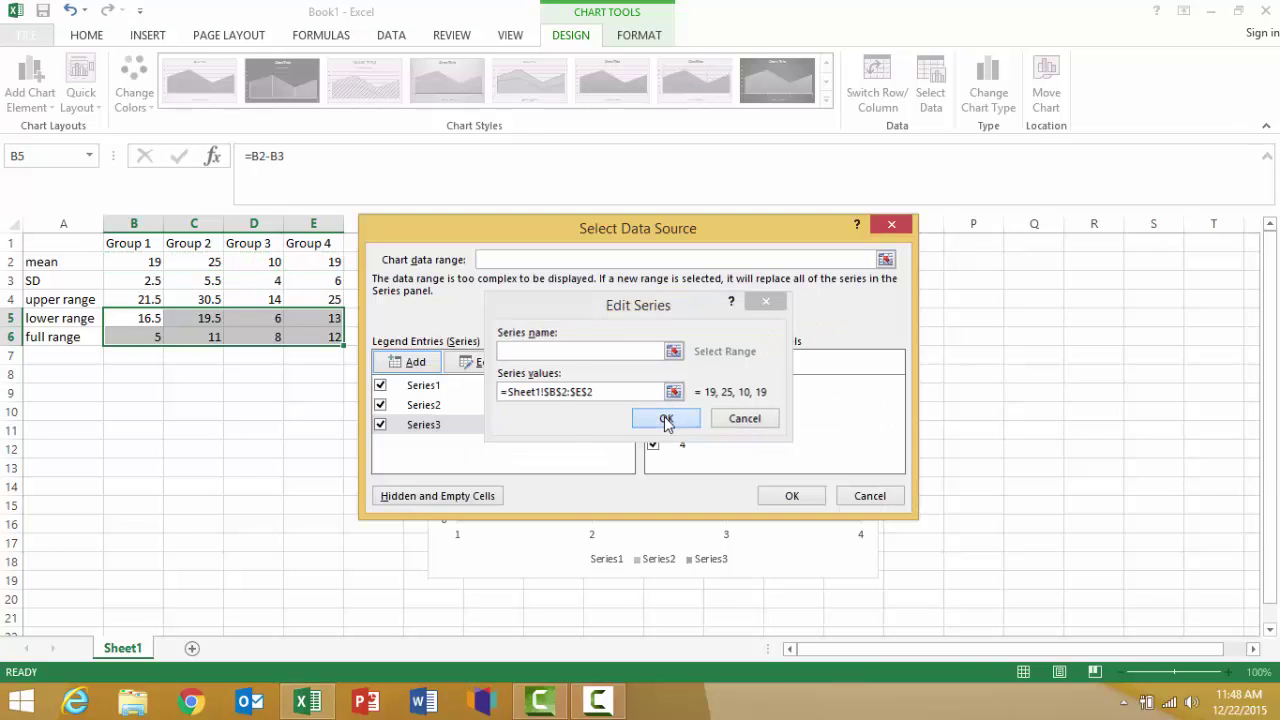
click(792, 497)
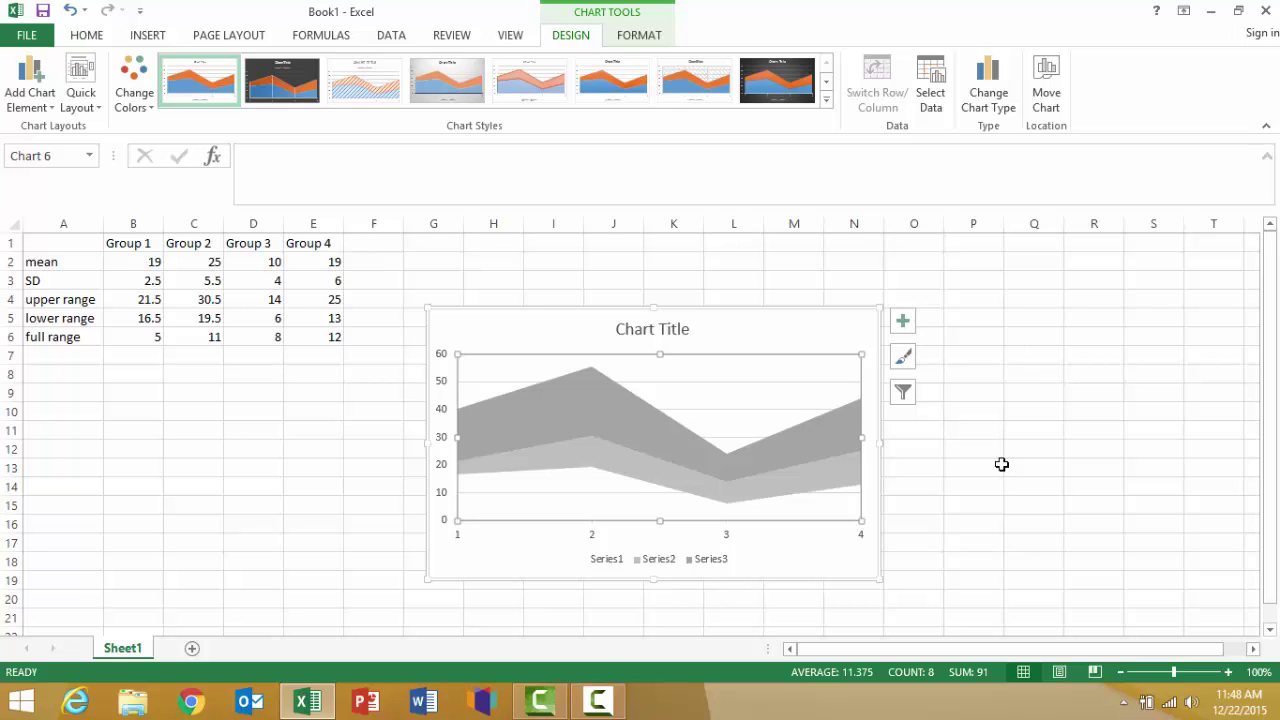
Step: Change the chart type of the mean series, Series3, to Line with Markers in the custom combination
click(585, 413)
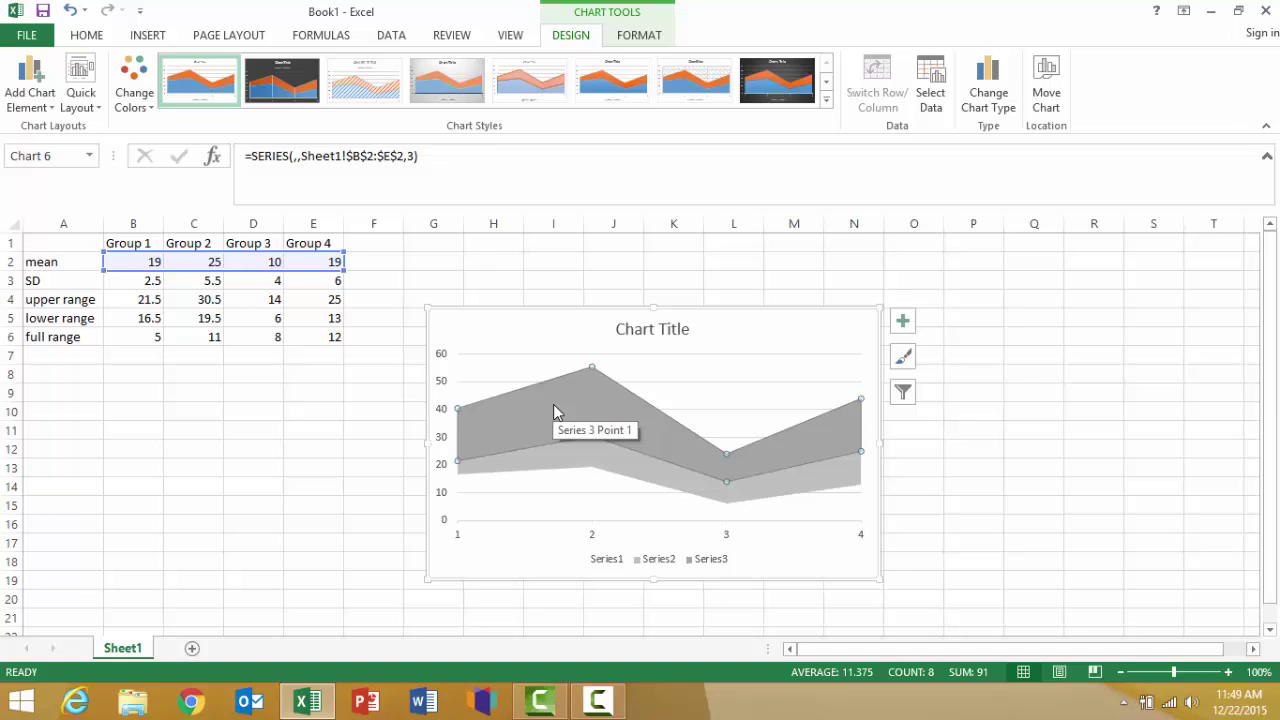
click(988, 88)
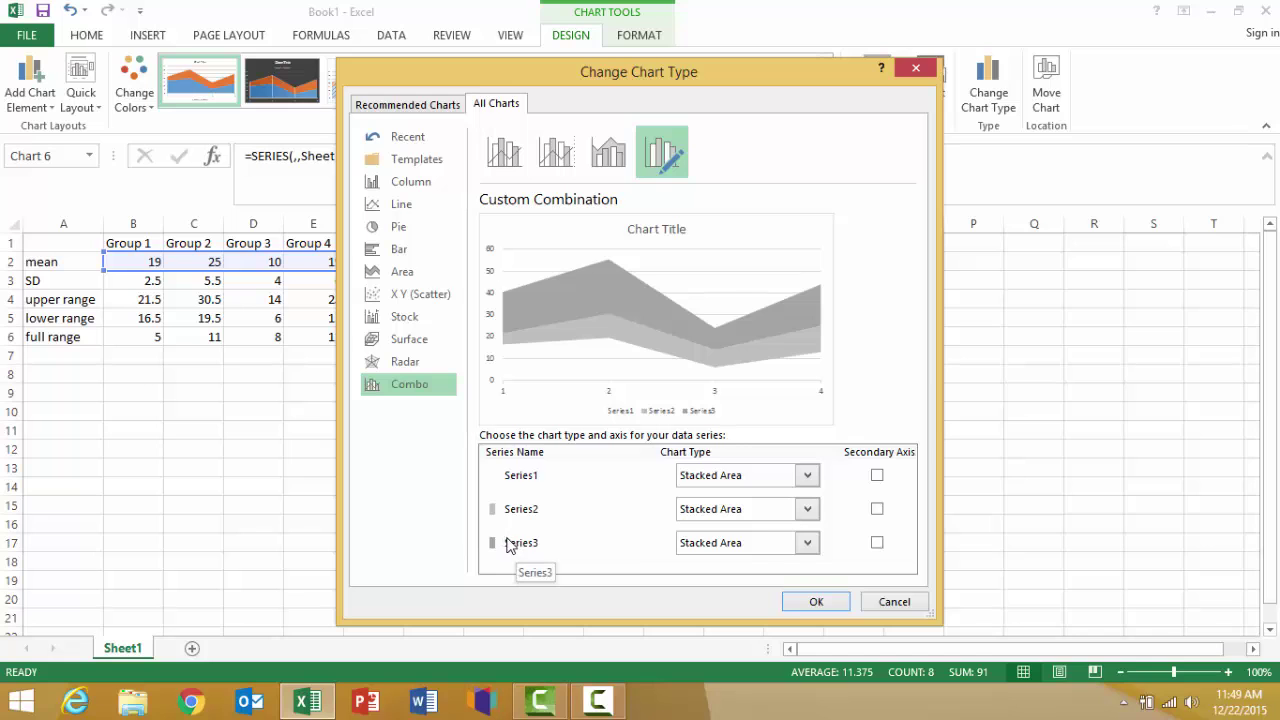
click(808, 543)
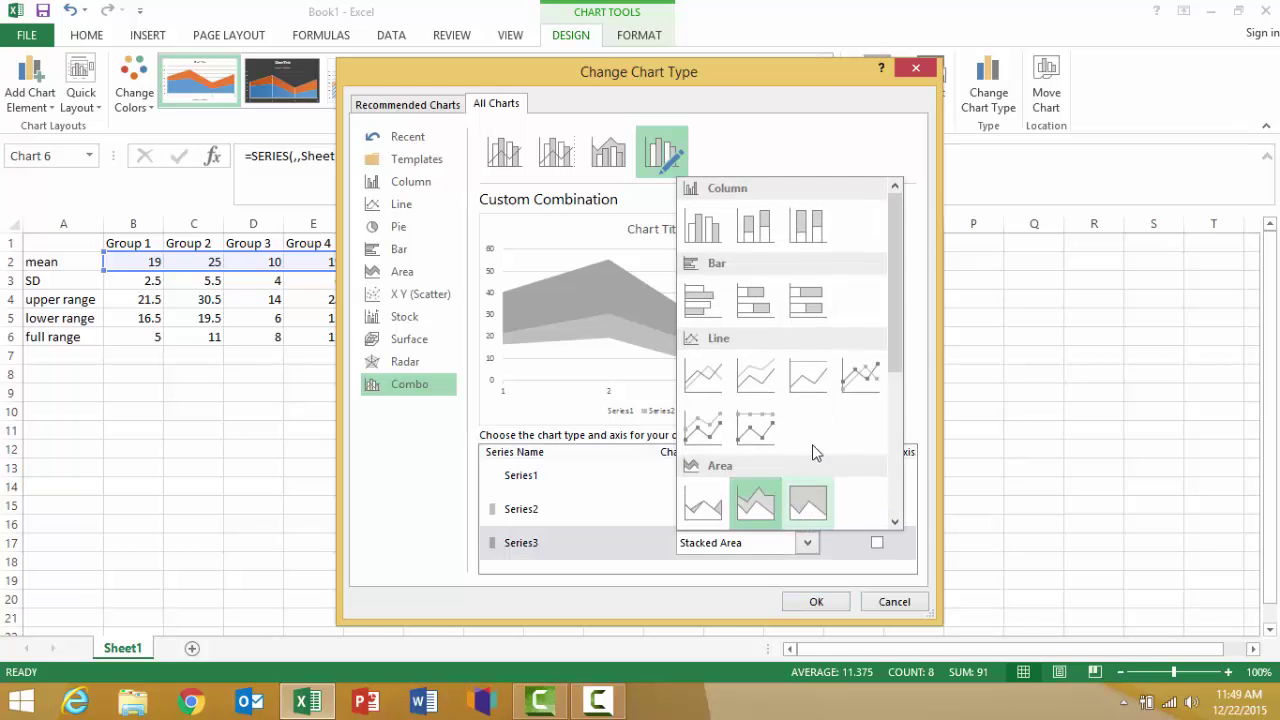
click(858, 374)
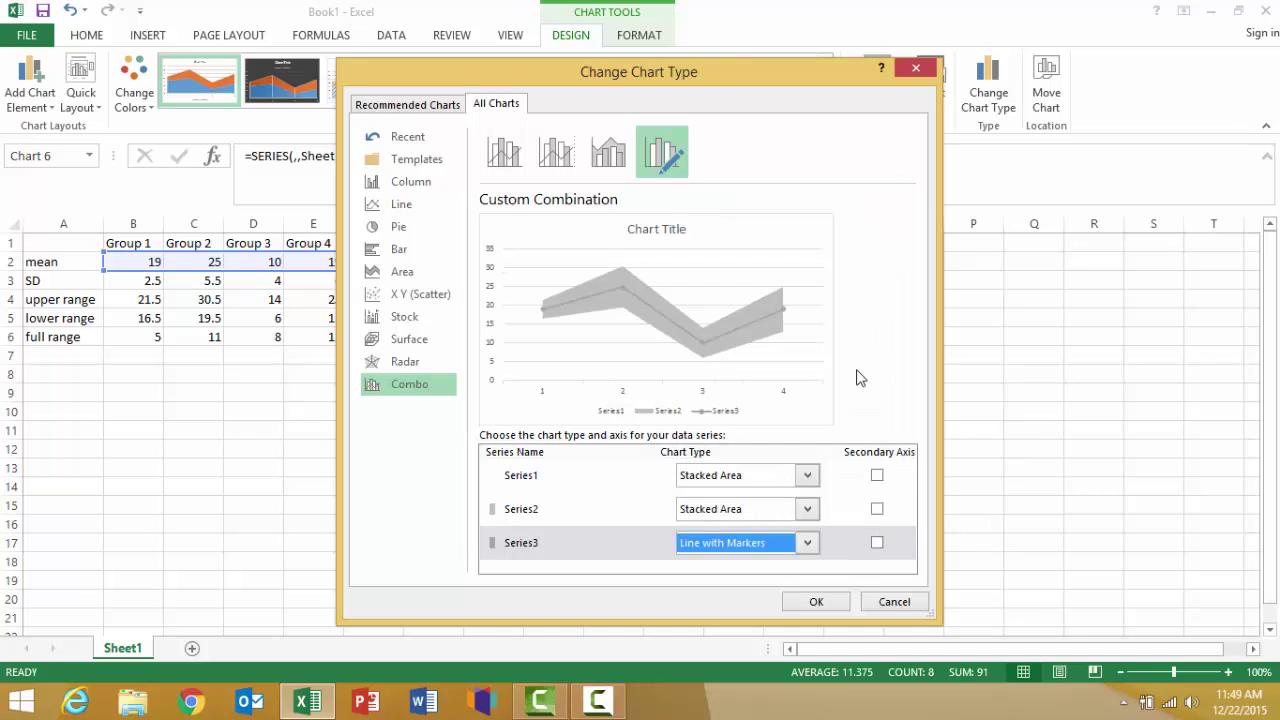
click(812, 601)
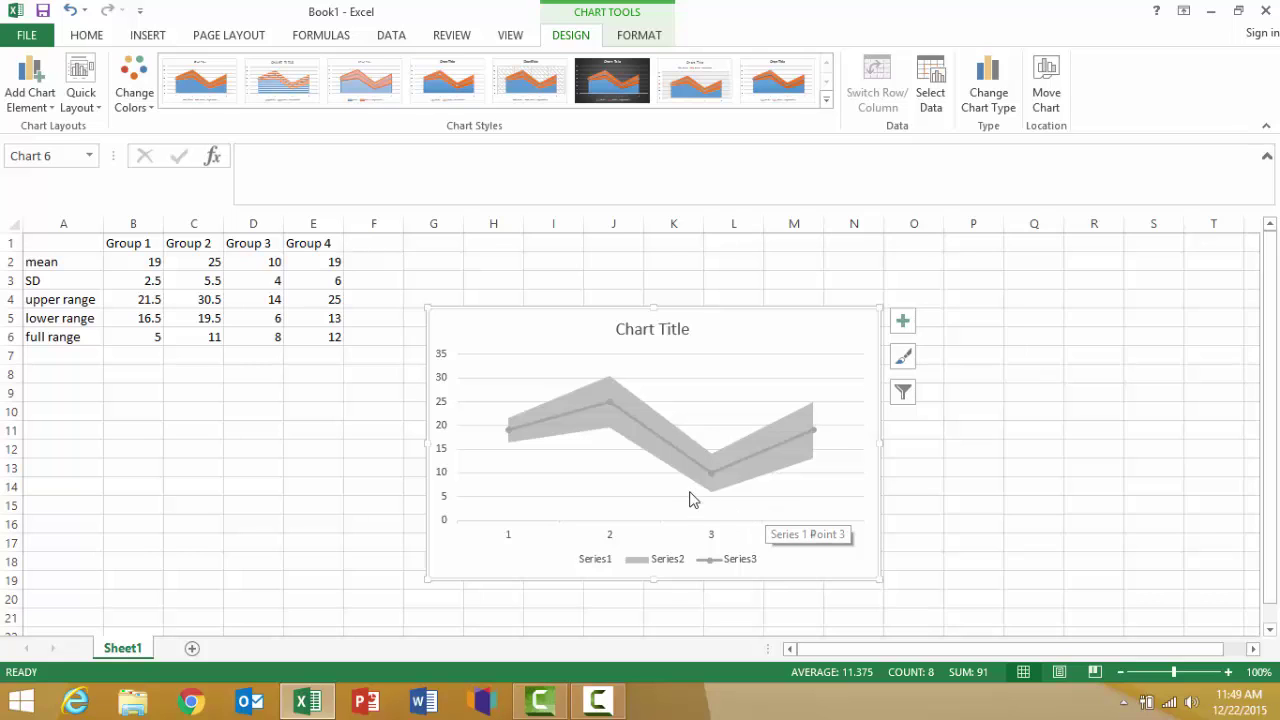
Step: Color the line of the mean series black
click(666, 447)
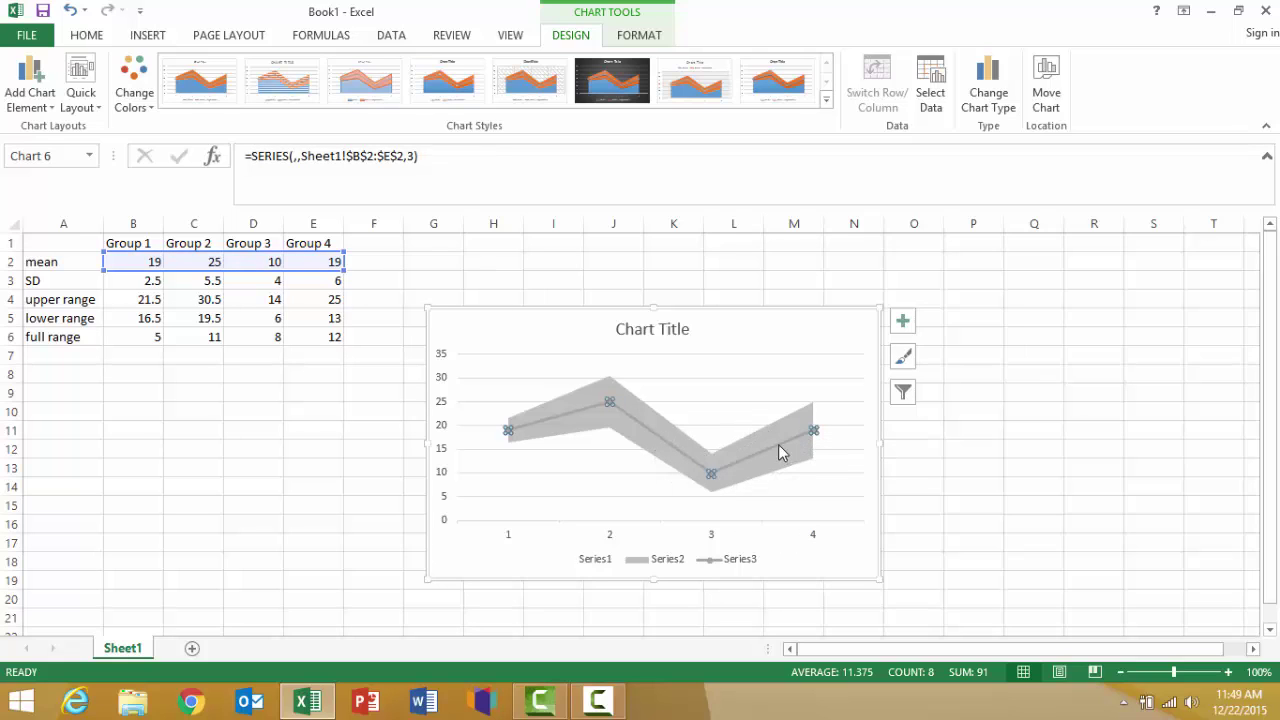
mouse_move(765, 451)
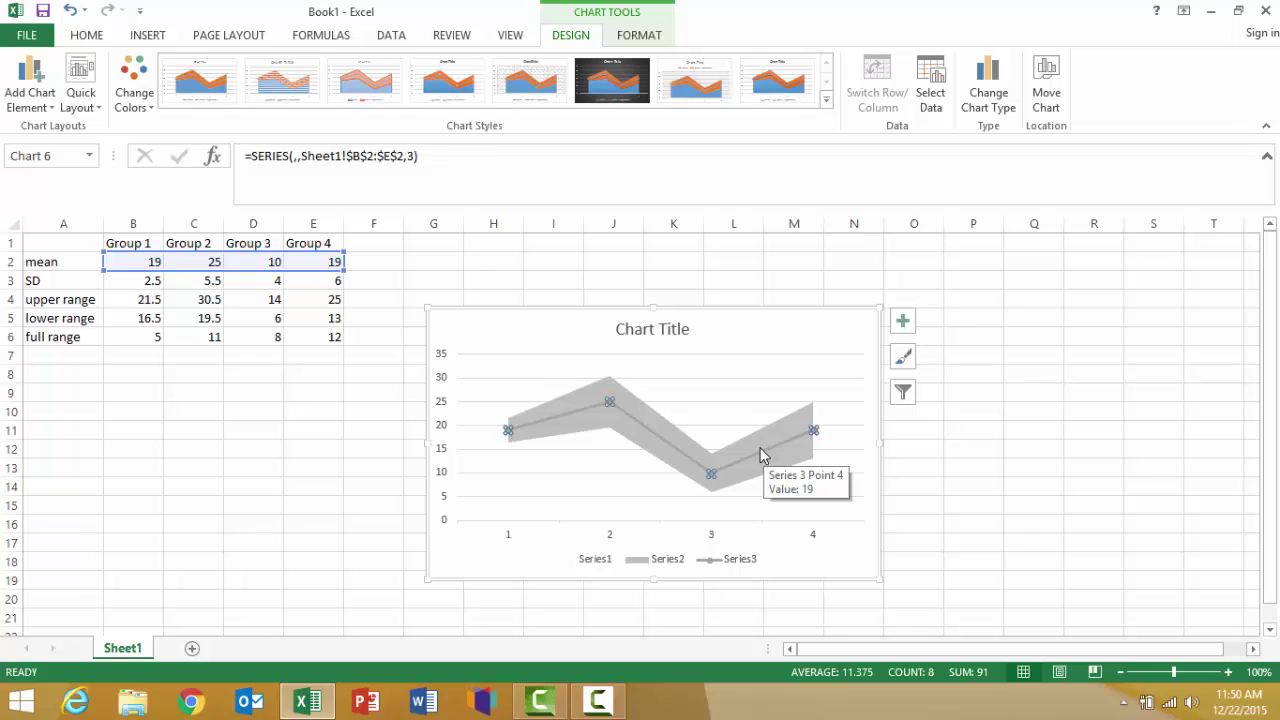
double_click(760, 455)
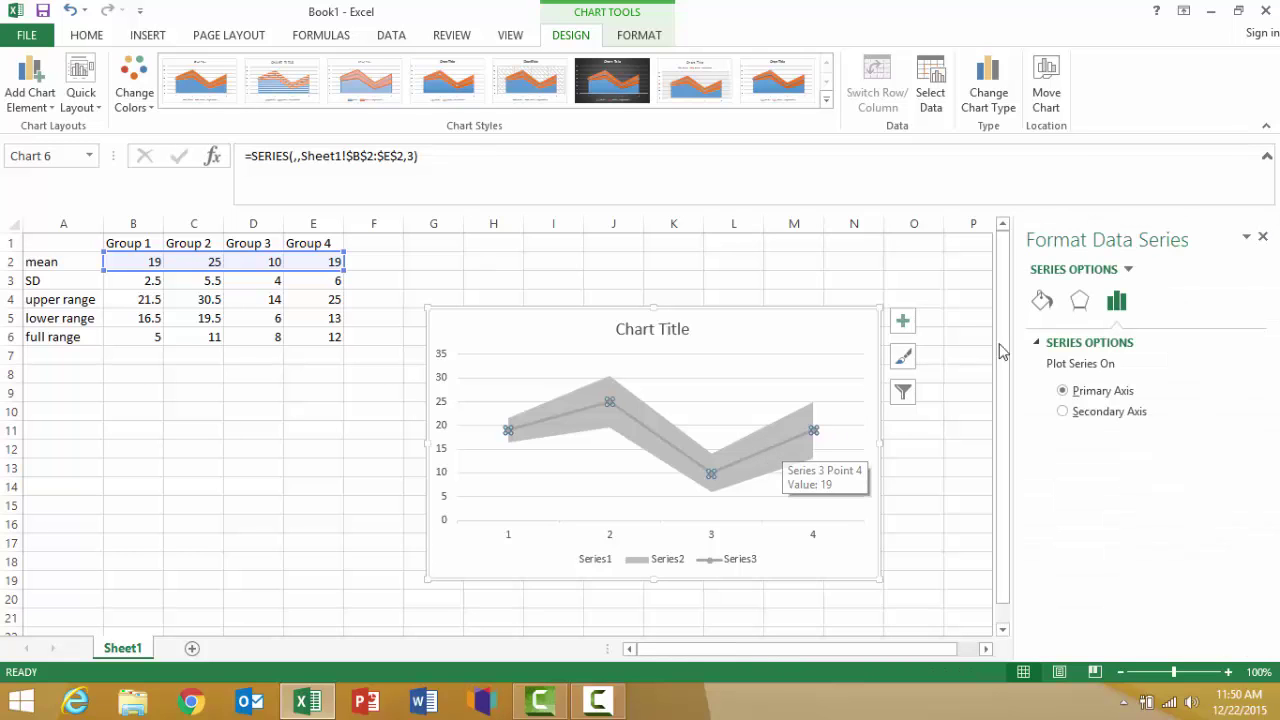
click(1040, 304)
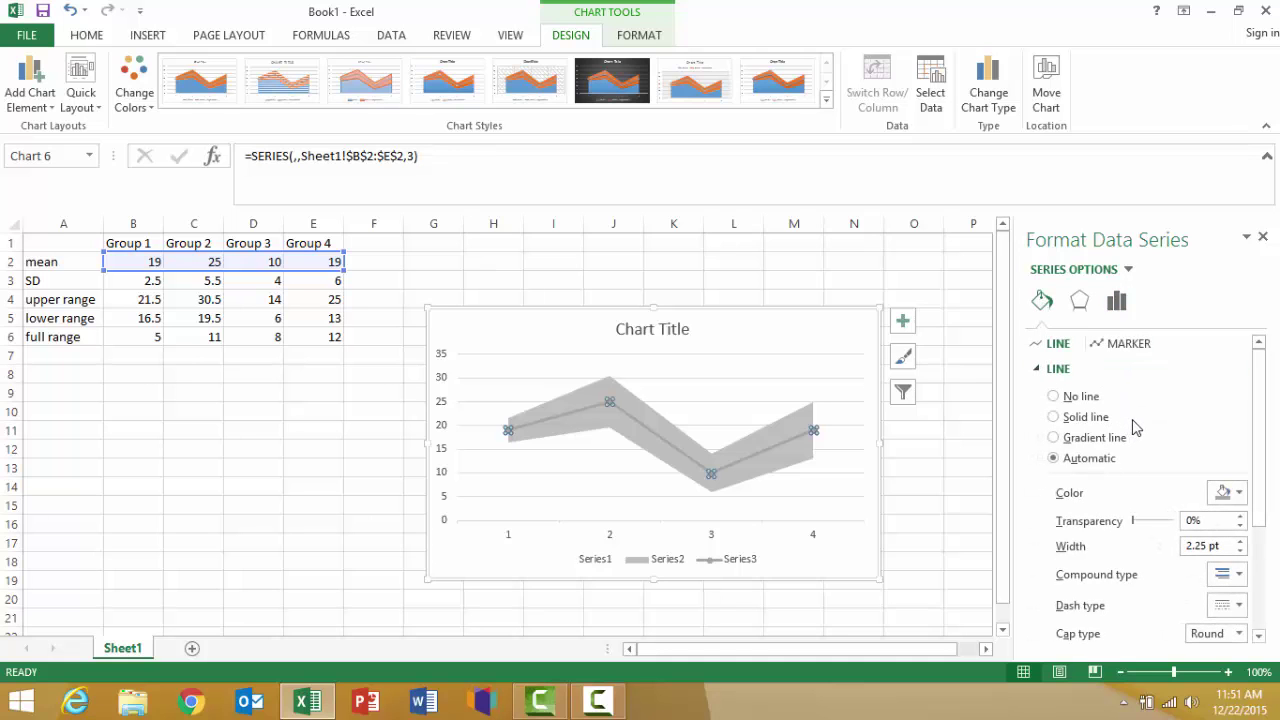
click(1240, 493)
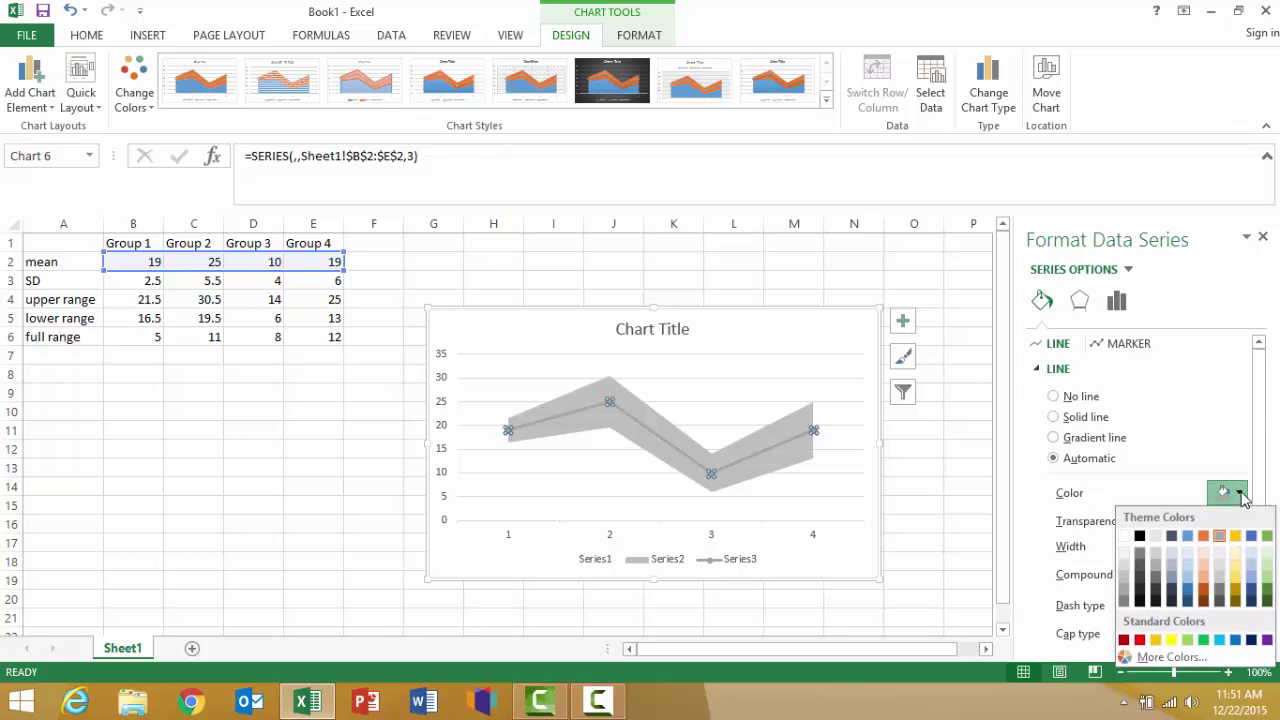
click(1139, 538)
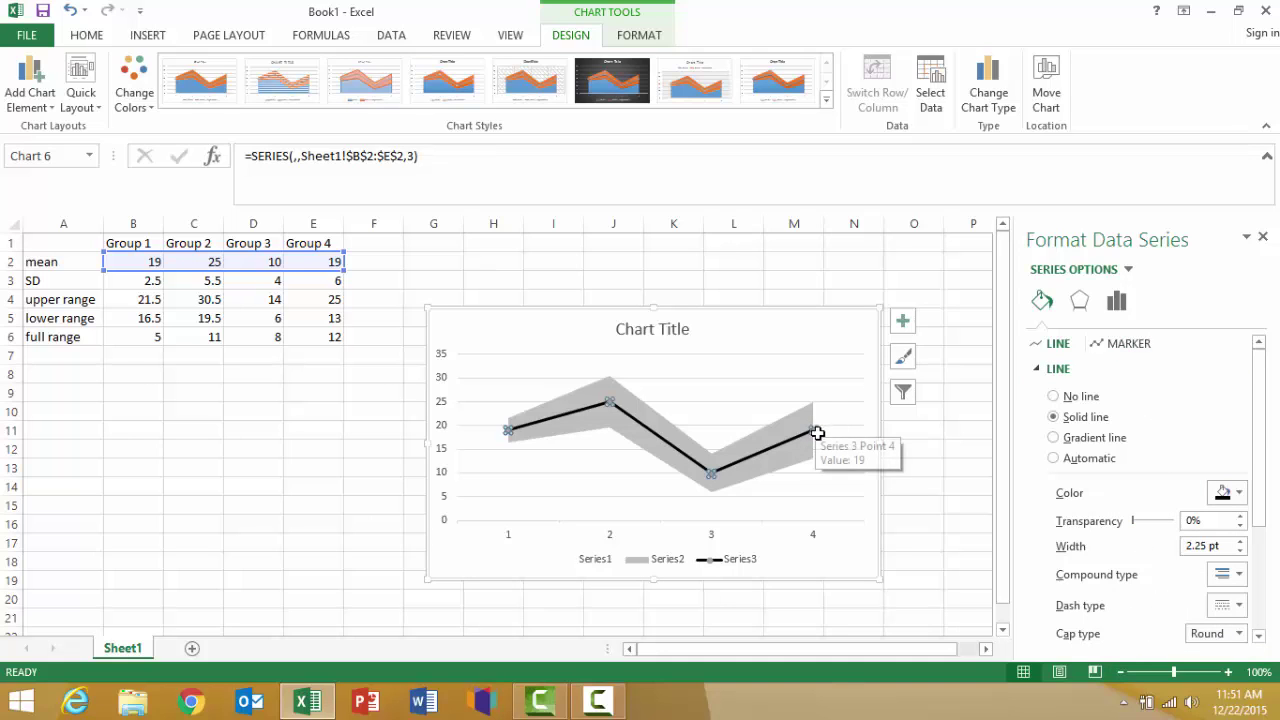
Step: Fill the markers of the mean series with solid black from the theme colors
click(1121, 345)
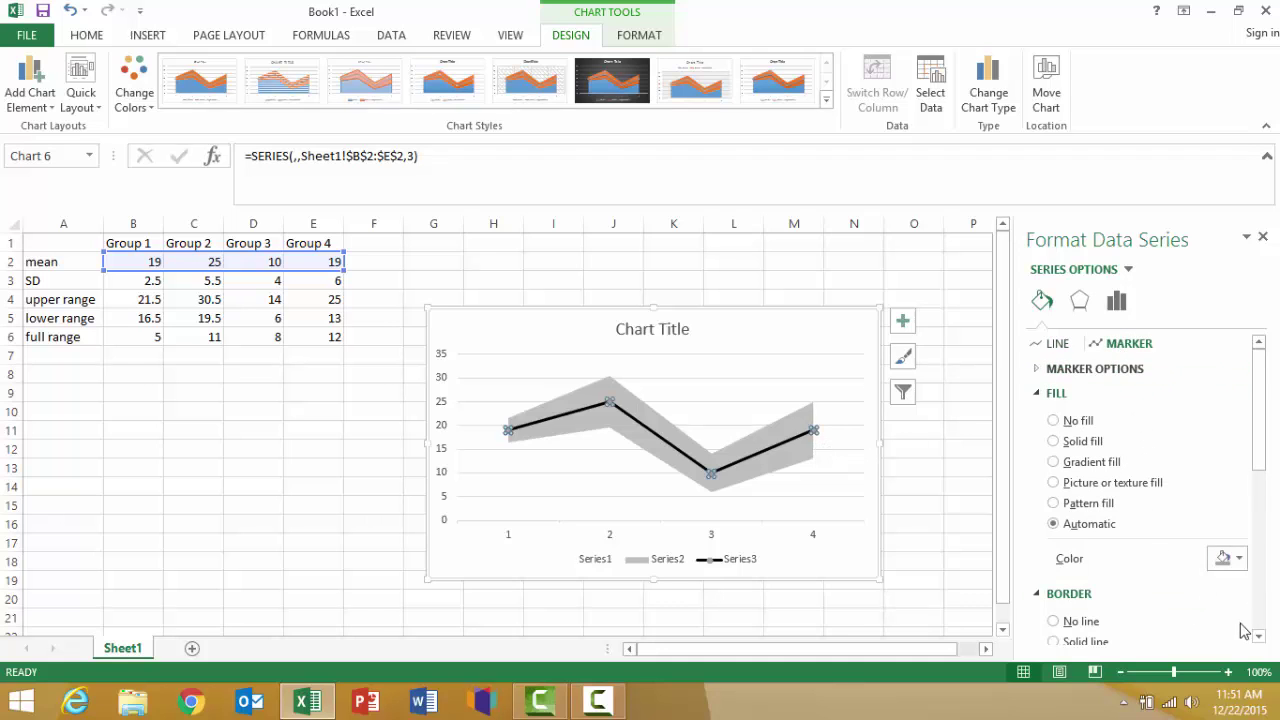
click(1240, 559)
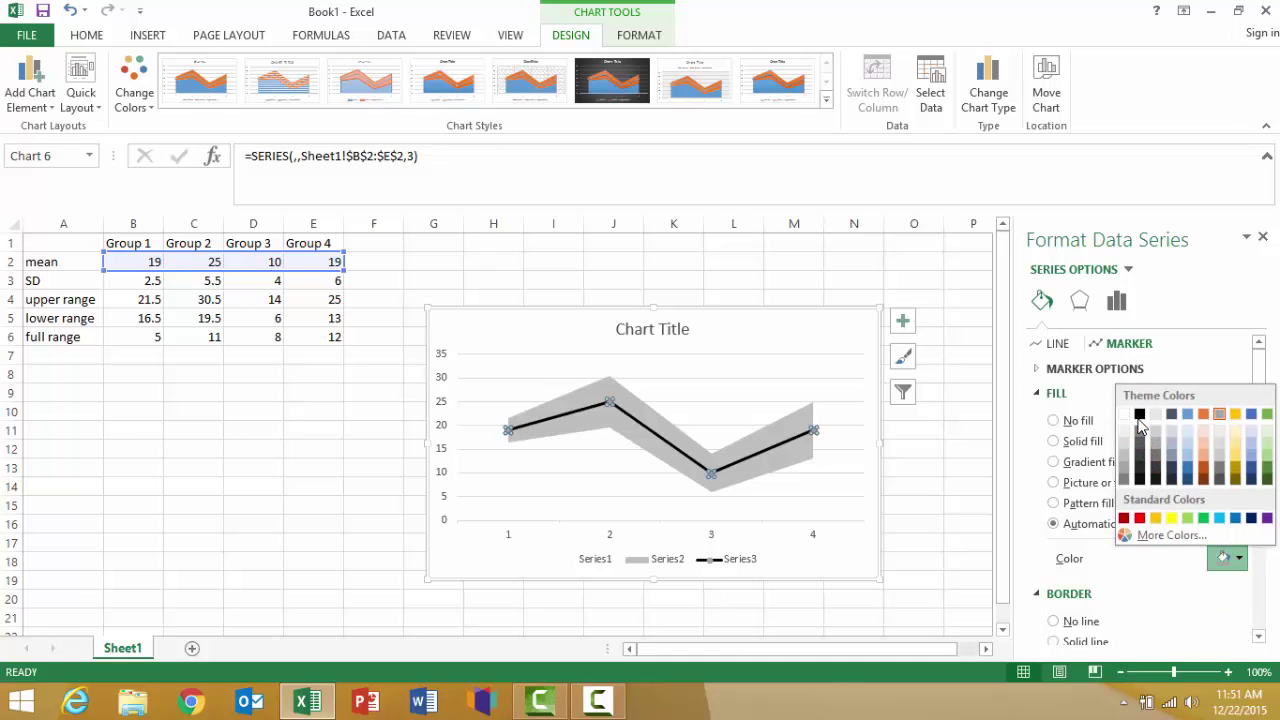
click(1140, 418)
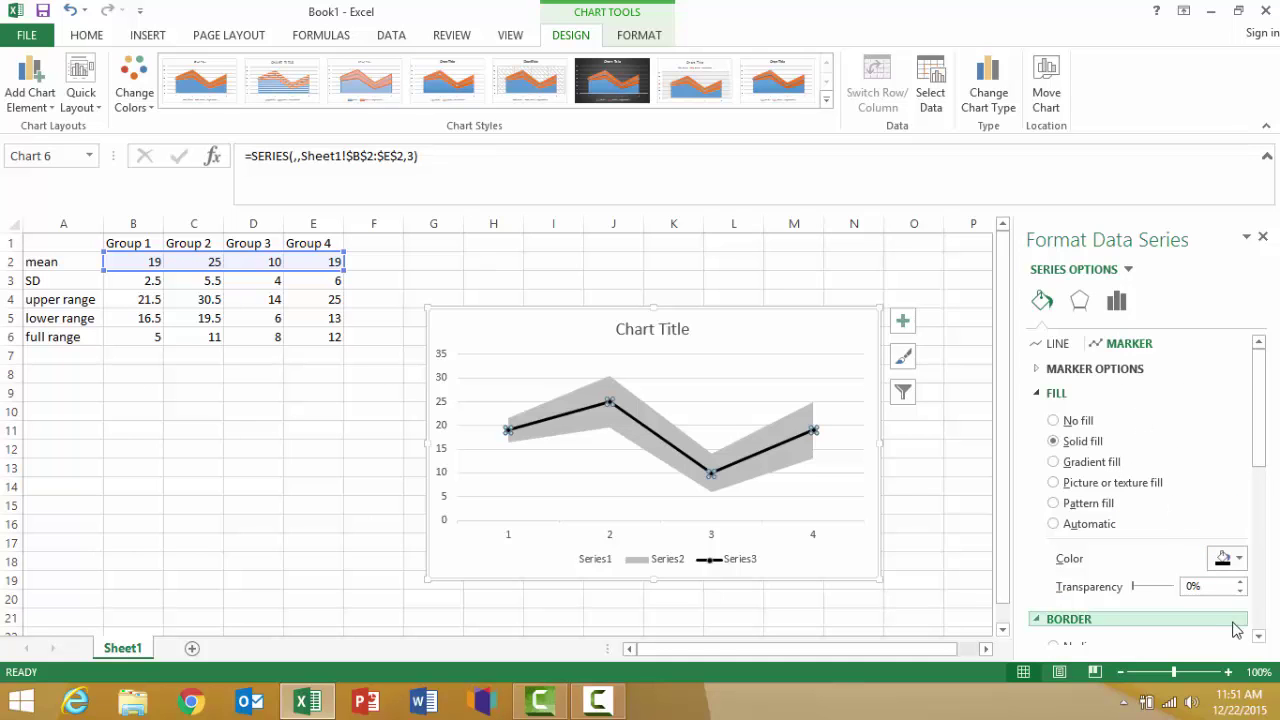
Step: Look through the fill and border settings of the mean series' markers for a marker size option
click(1258, 637)
click(1258, 637)
click(1258, 637)
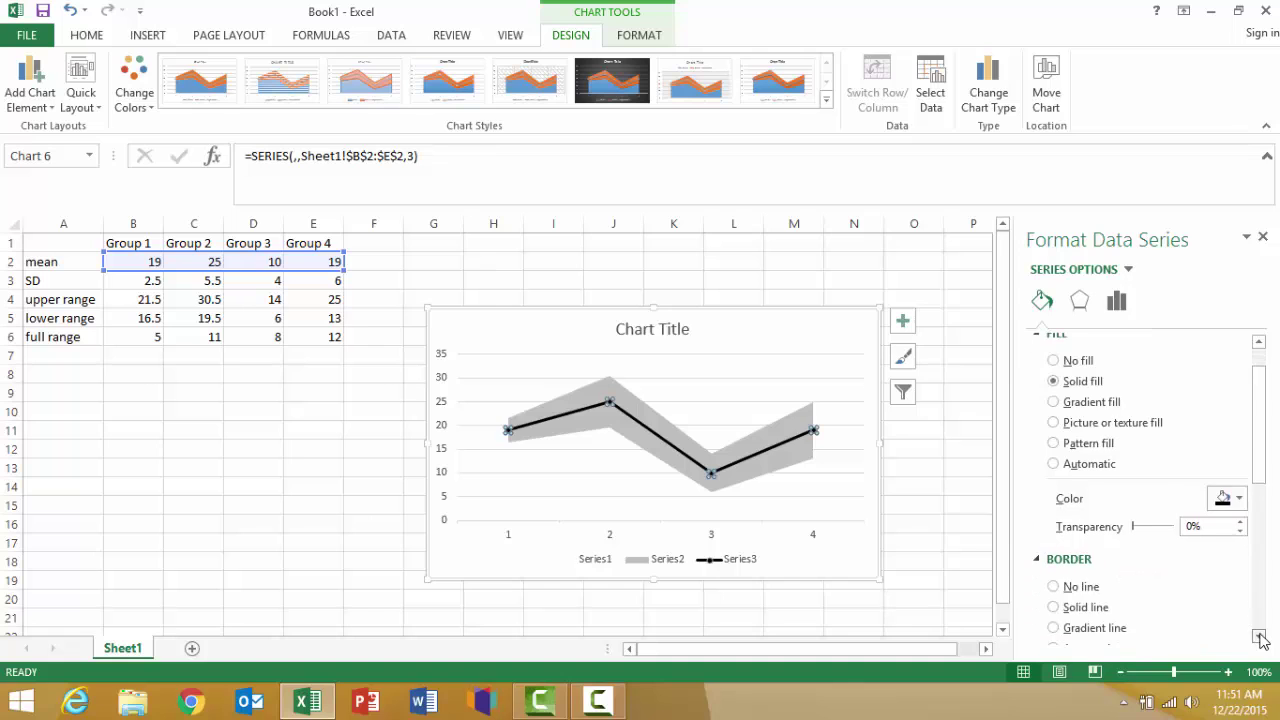
click(1258, 637)
click(1258, 637)
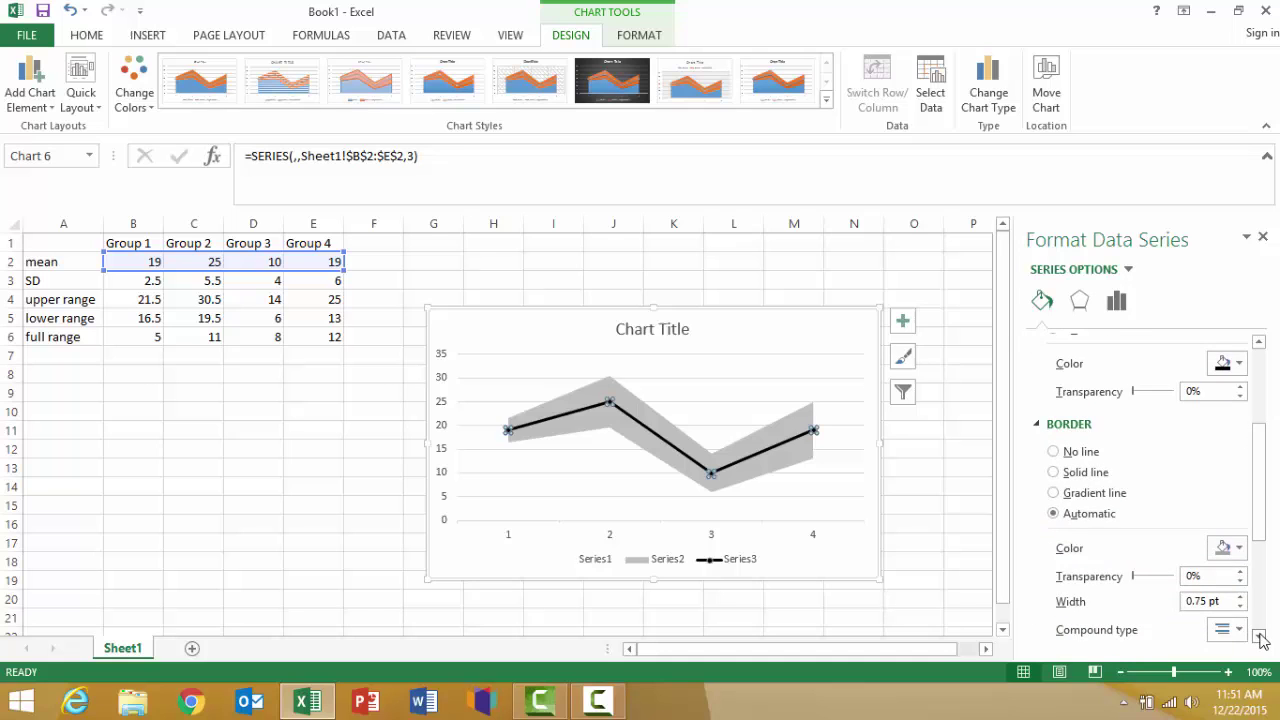
click(1258, 637)
click(1258, 637)
click(1258, 637)
click(1258, 637)
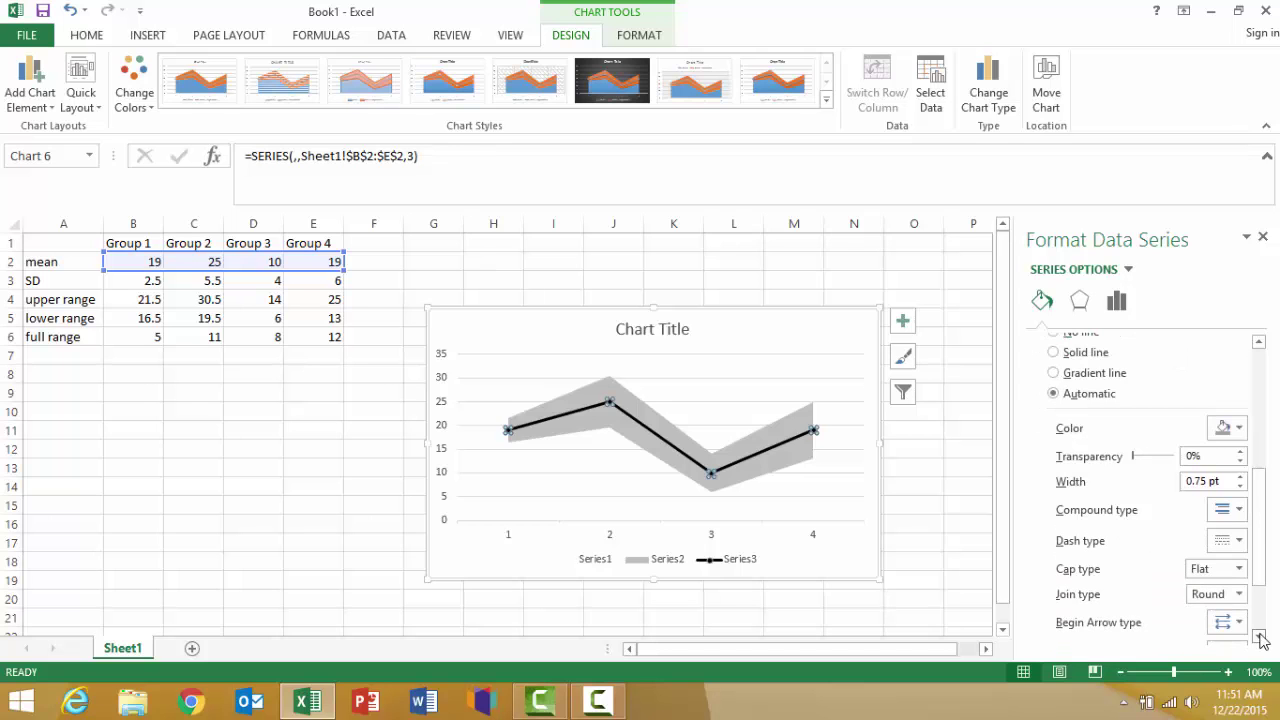
click(1259, 638)
click(1259, 638)
click(1259, 638)
click(1259, 638)
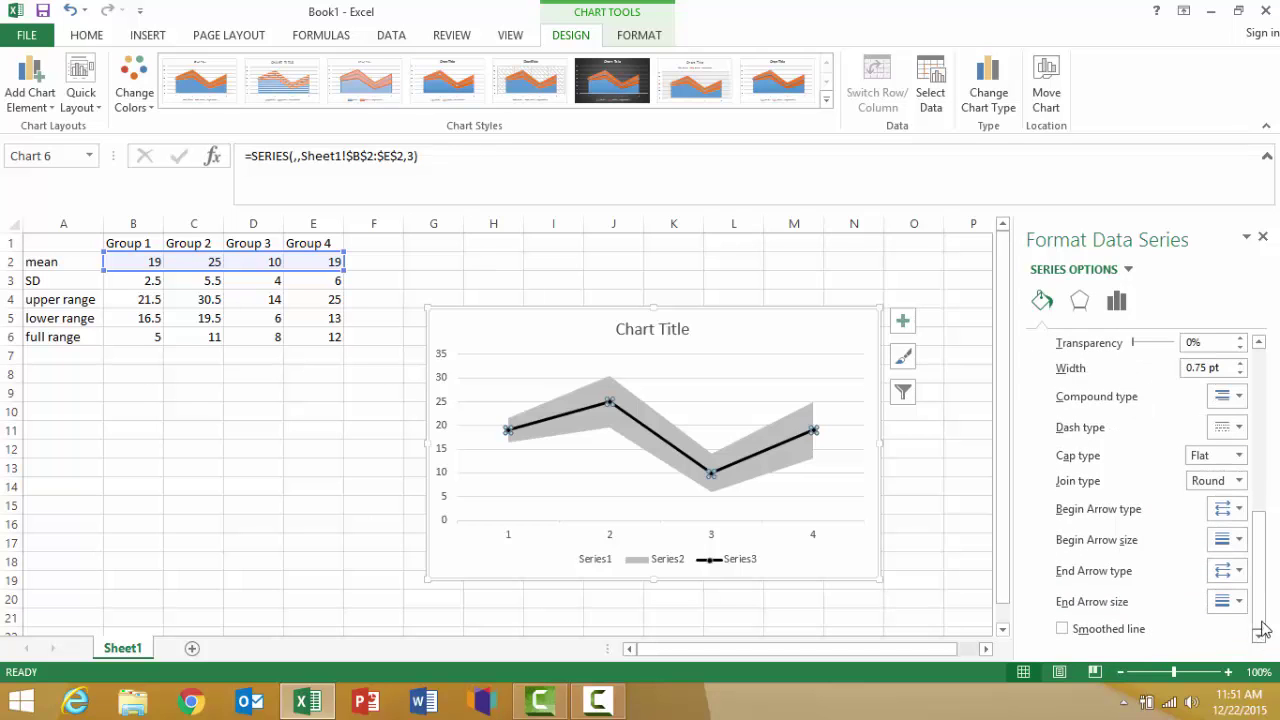
drag(1260, 585, 1240, 413)
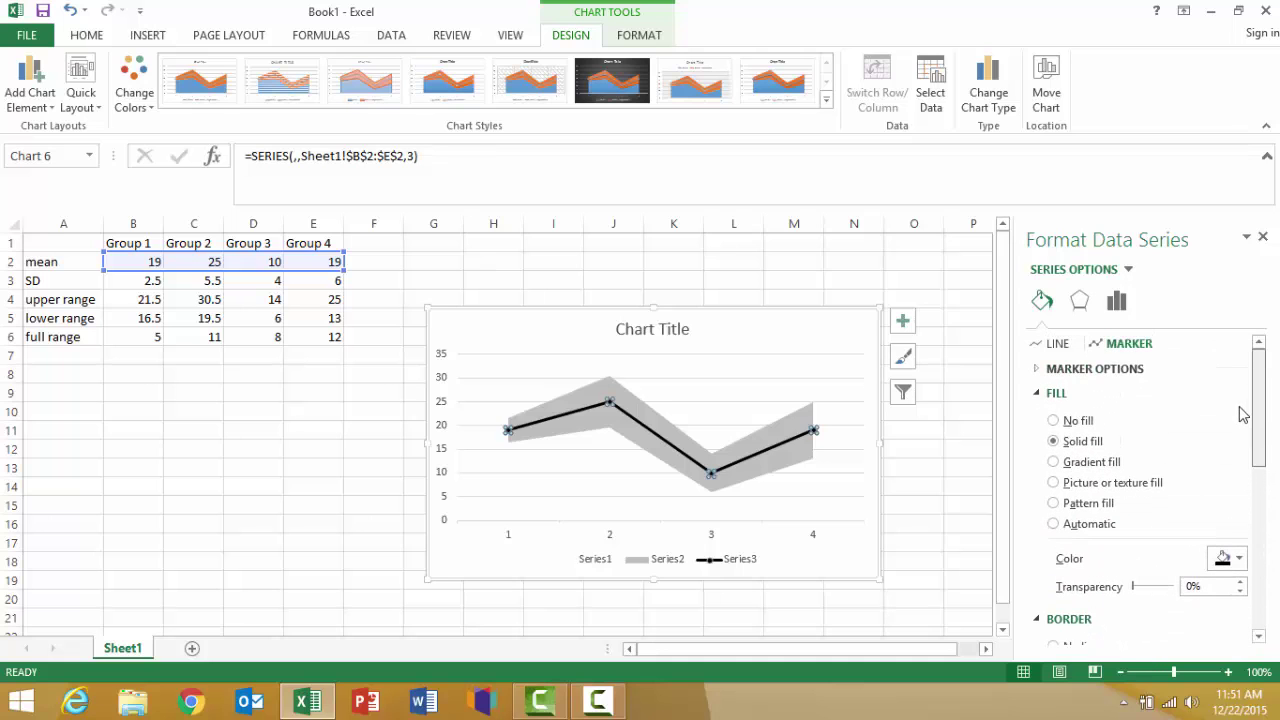
Step: Switch the mean series' markers to the built-in option and set their size to 8
click(1036, 370)
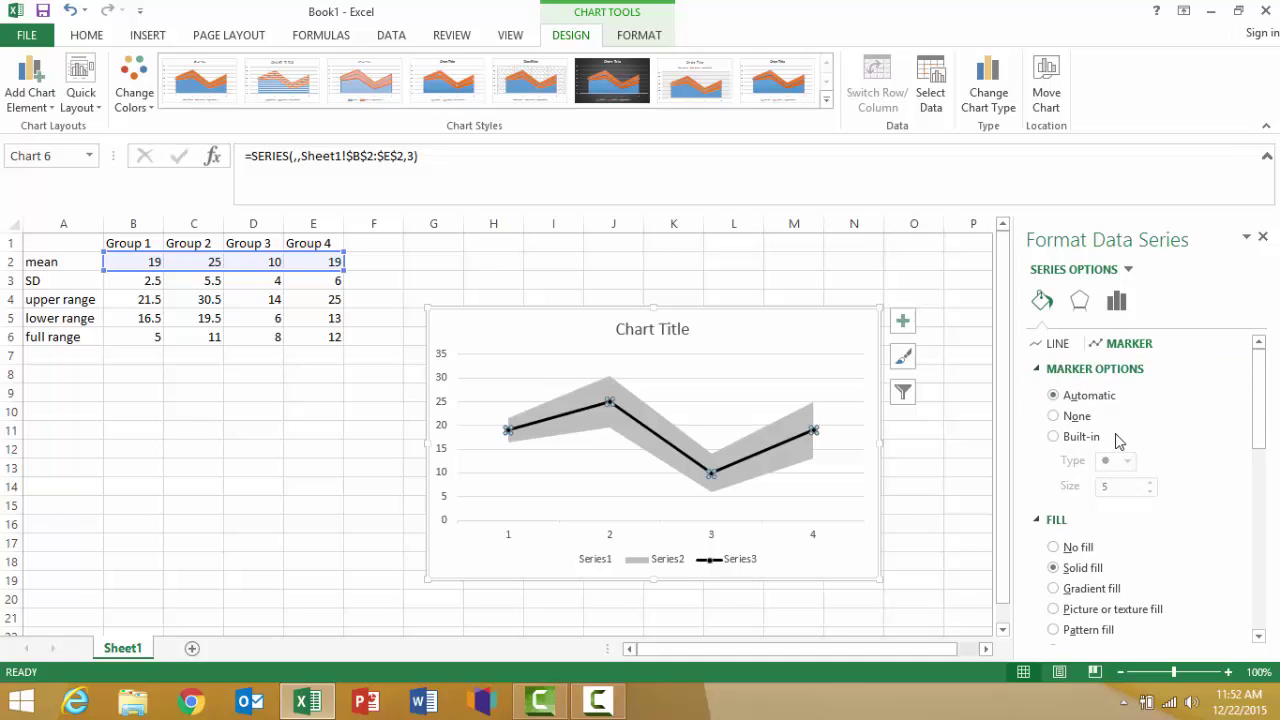
click(1054, 437)
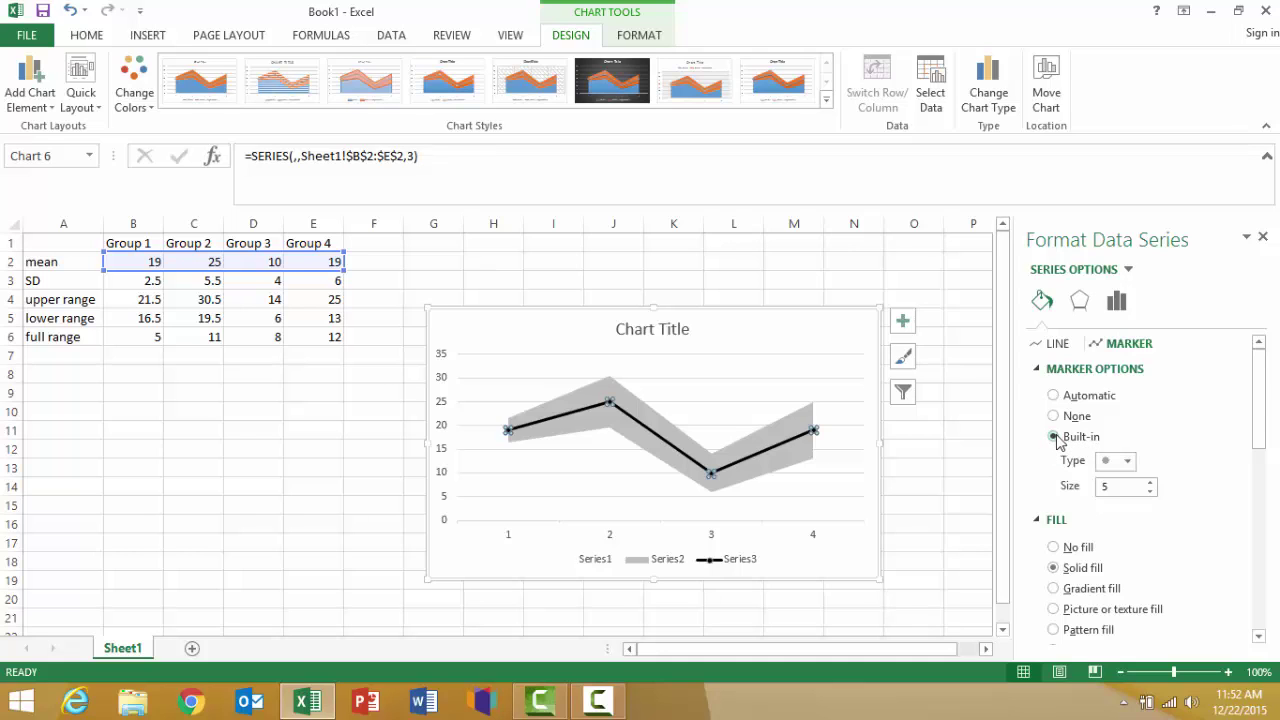
click(1151, 482)
click(1151, 483)
click(1151, 483)
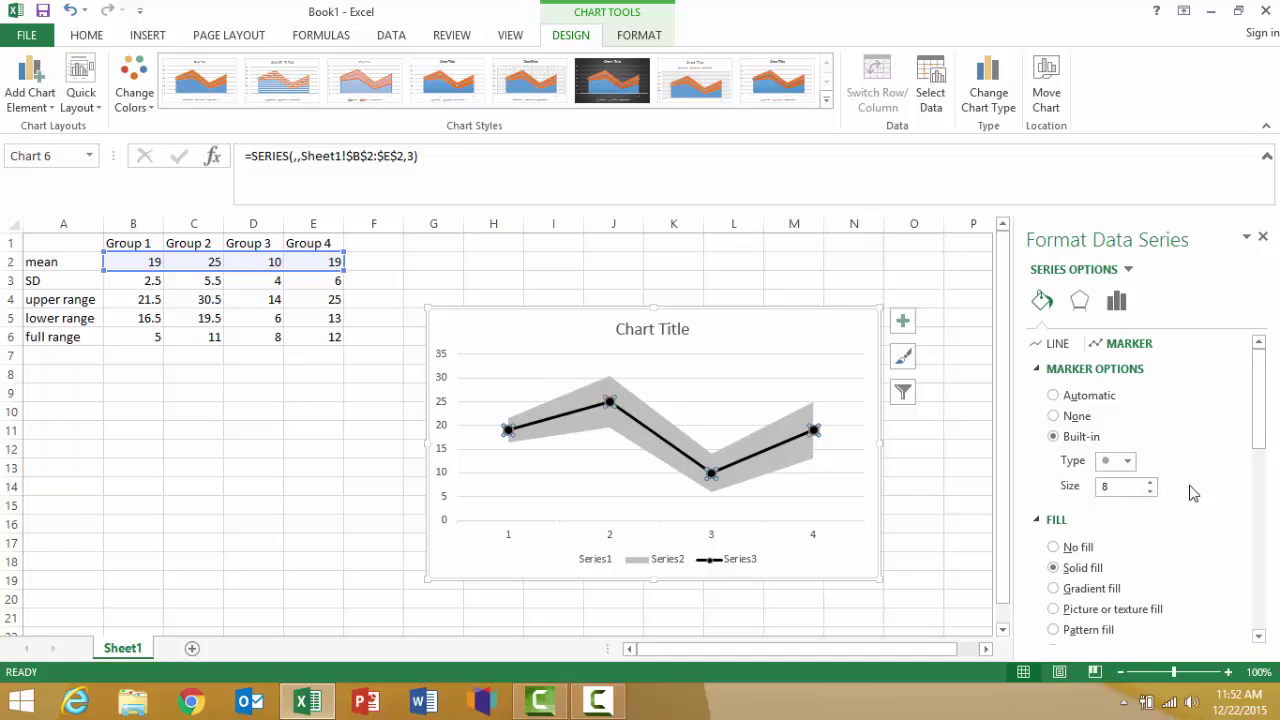
click(862, 540)
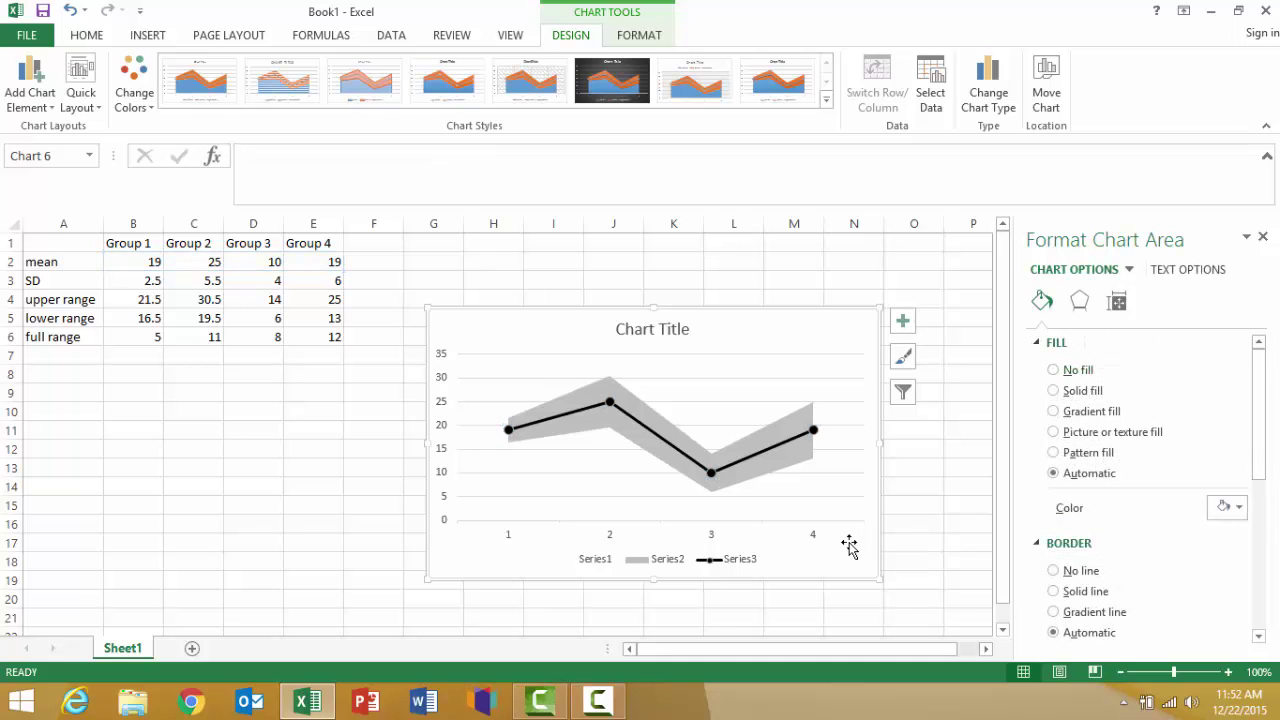
Step: Delete the legend from the chart and select the chart title
click(665, 563)
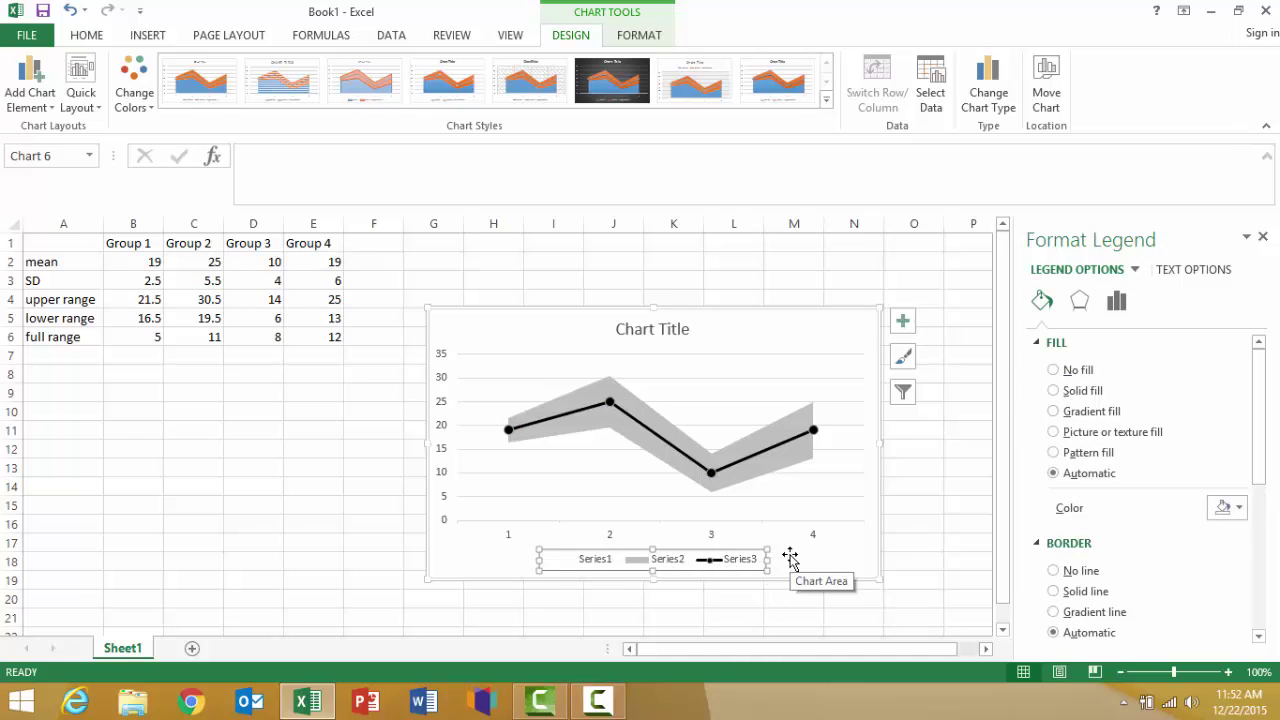
key(Delete)
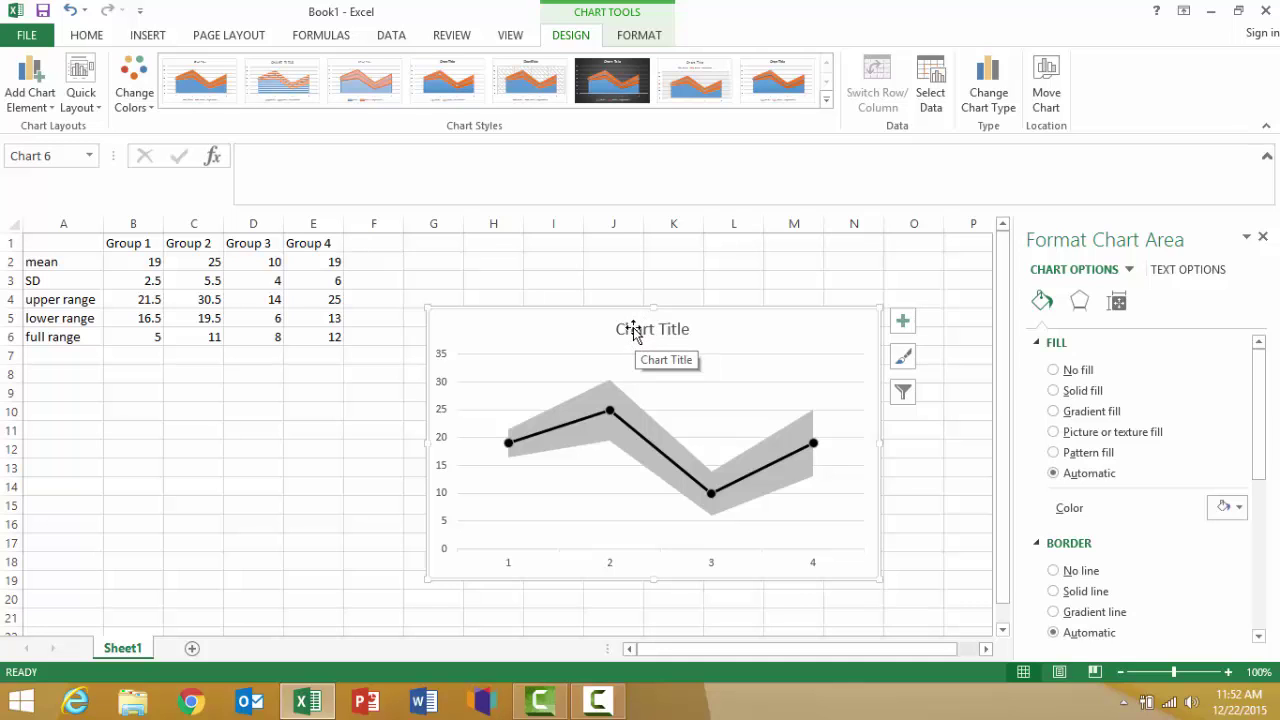
click(631, 330)
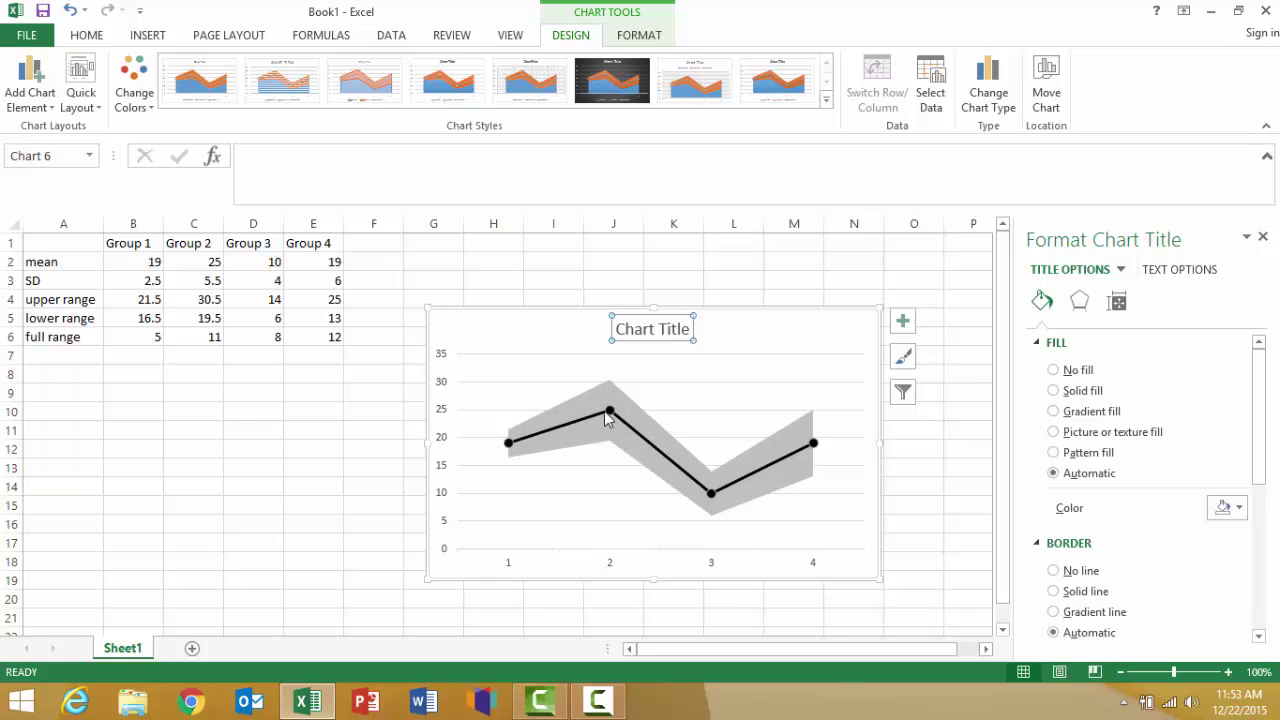
mouse_move(611, 414)
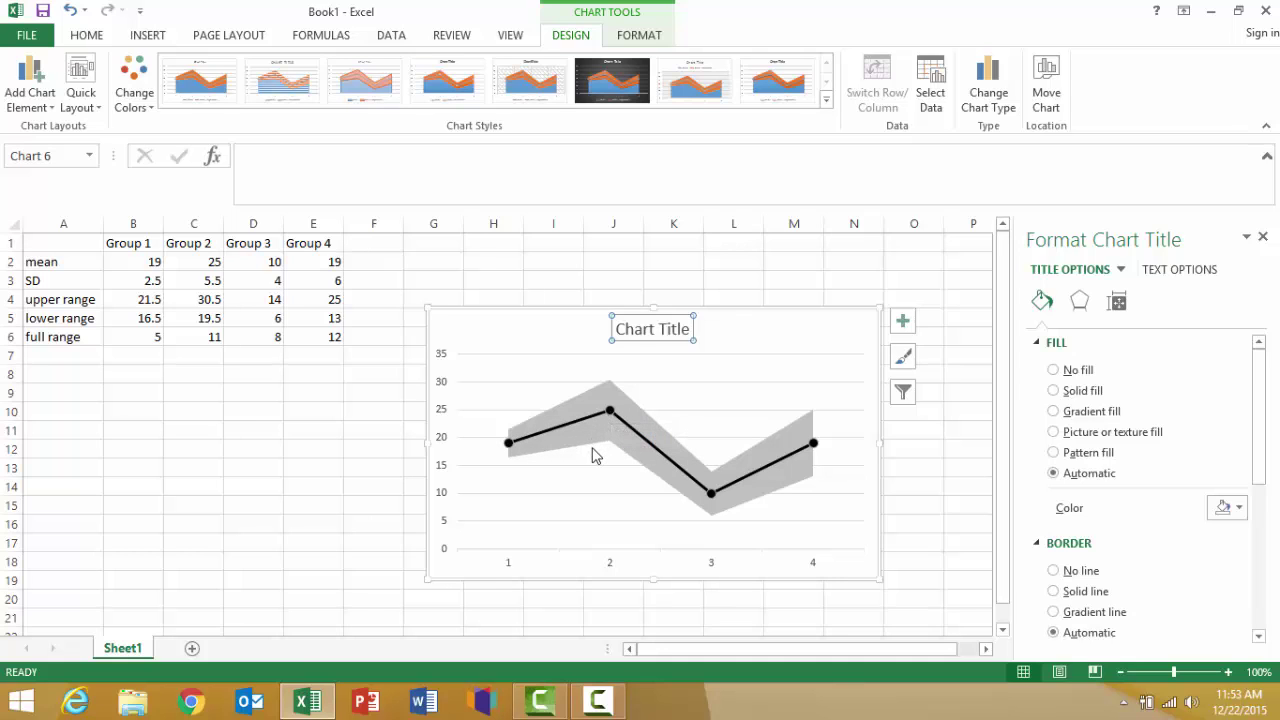